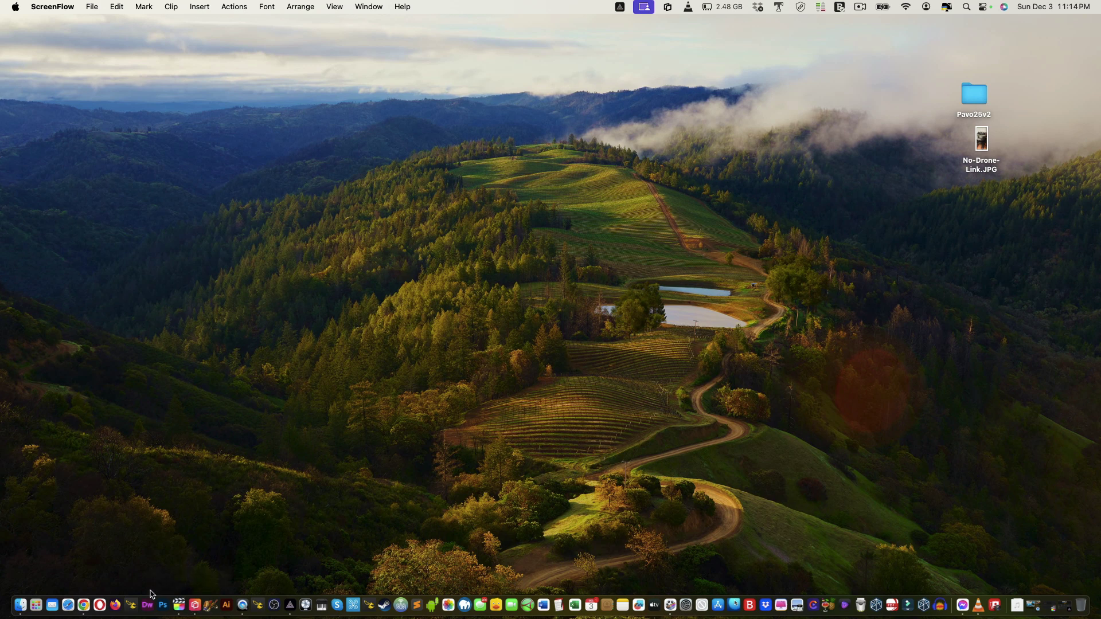
Step: Launch Betaflight Configurator from the Dock and bring its window to the front
click(259, 605)
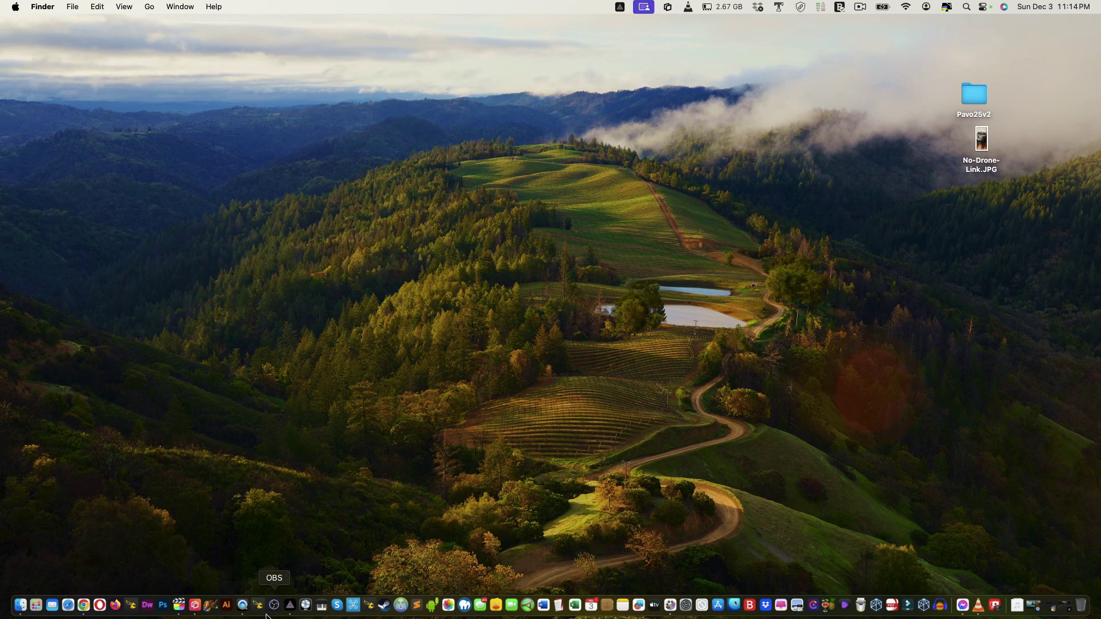
click(259, 608)
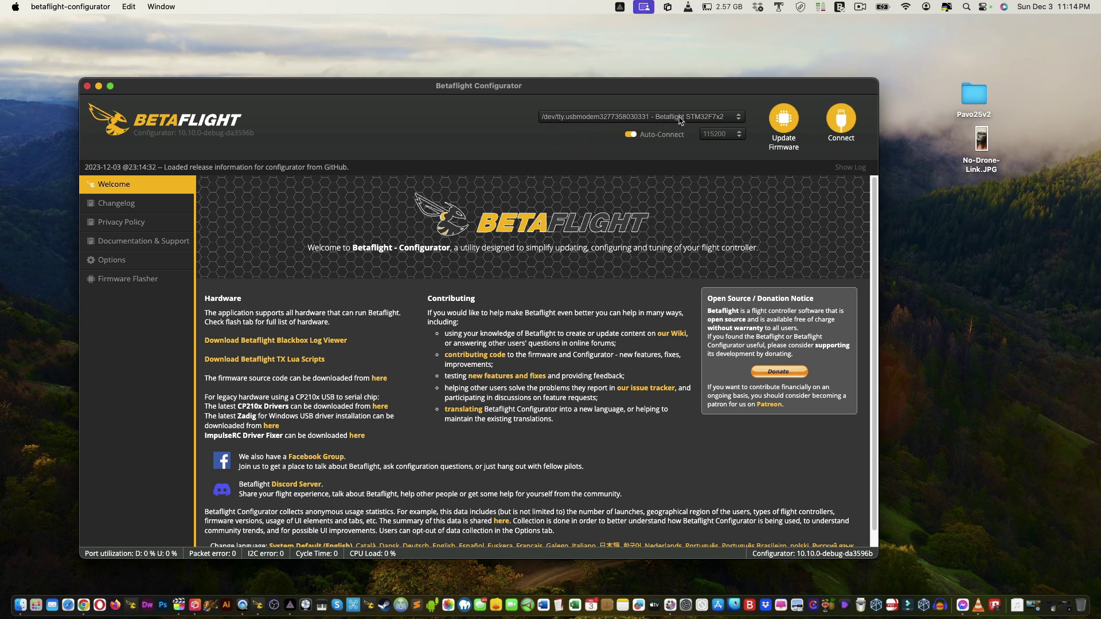
Step: Connect to the BETAFPVF722 flight controller running firmware 4.4.2
click(844, 125)
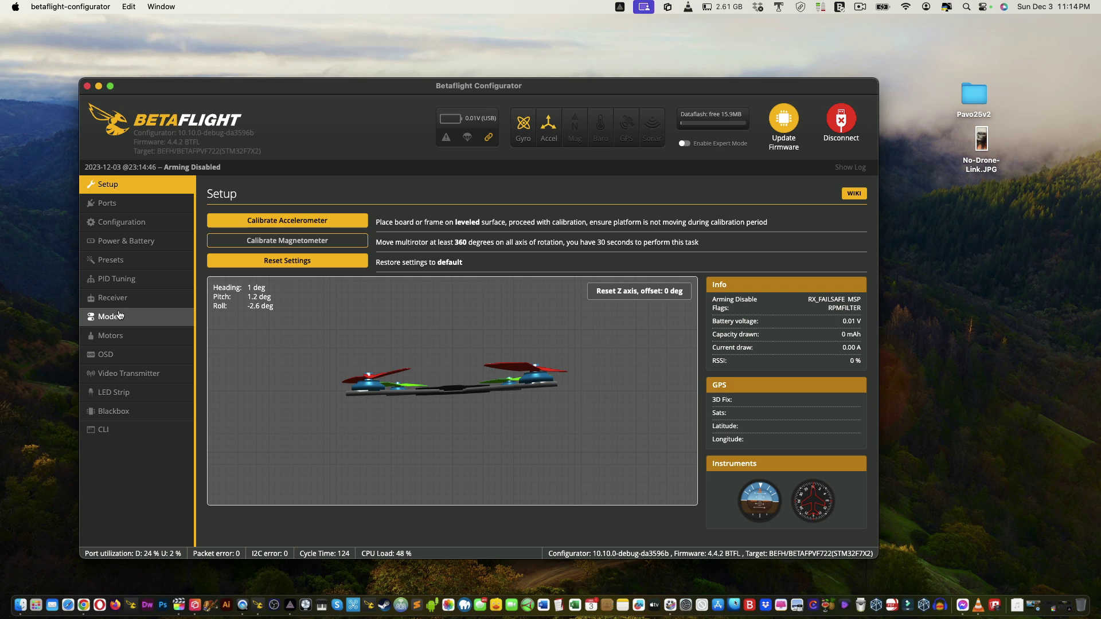
Step: Screenshot the Ports table and confirm UART2's peripheral stays VTX (MSP + DisplayPort)
click(119, 204)
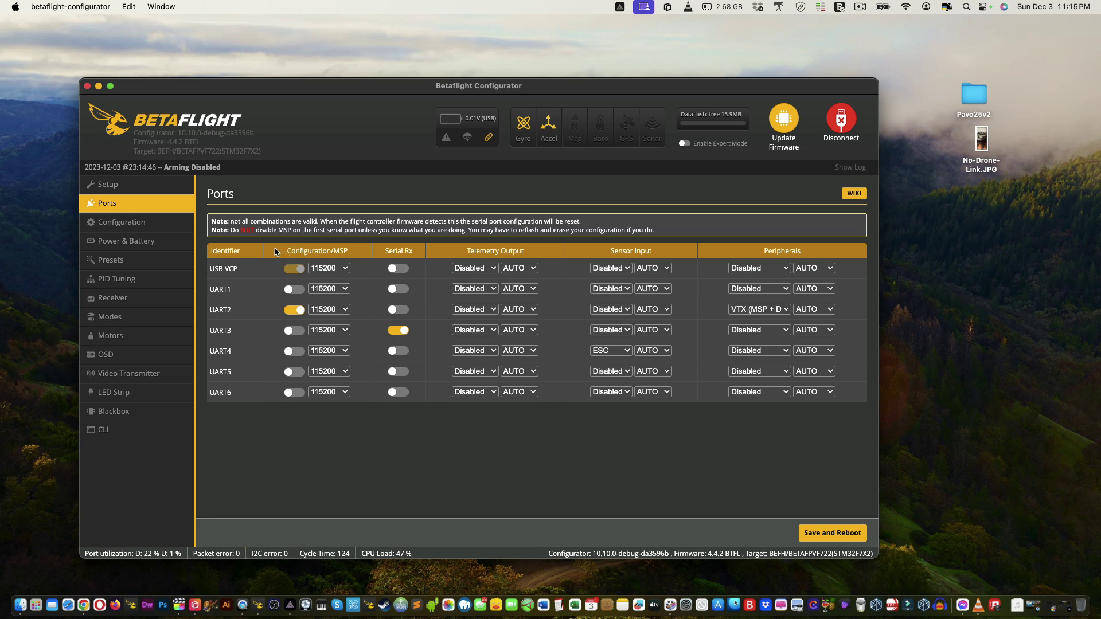
key(super+shift+4)
drag(78, 75, 881, 554)
click(757, 310)
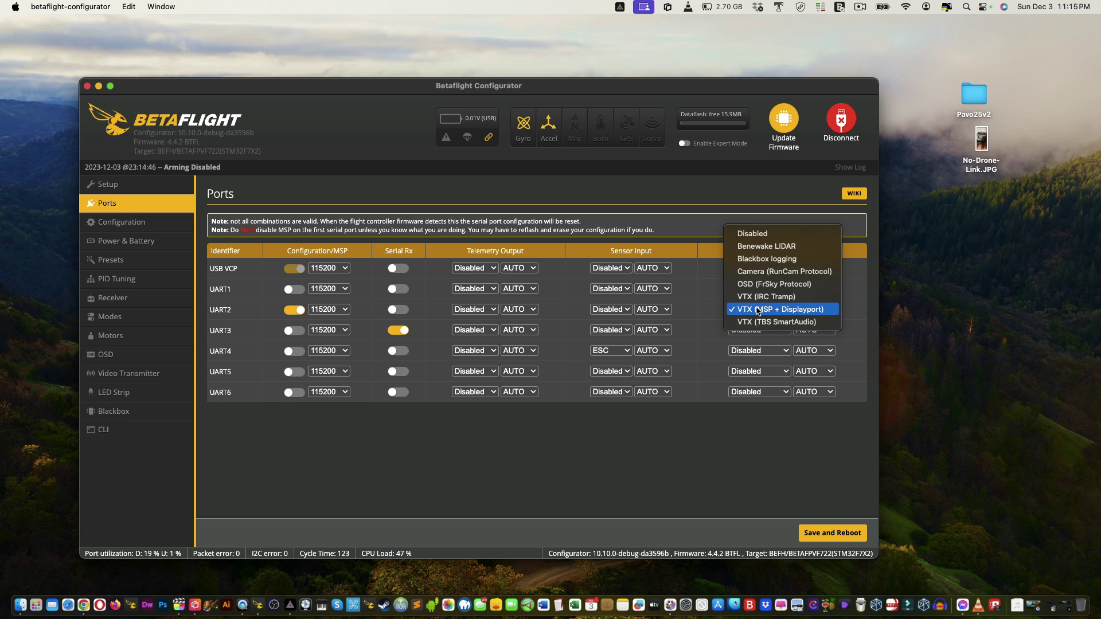
click(704, 311)
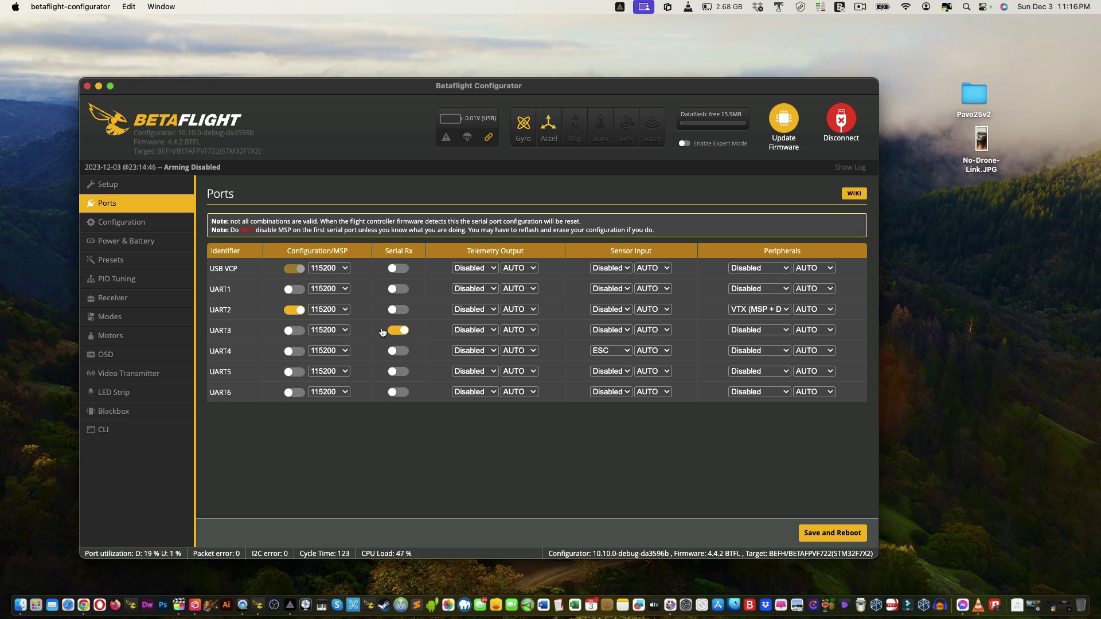
Step: Scroll through the Configuration tab's settings
click(147, 225)
scroll(450, 359, down, 15)
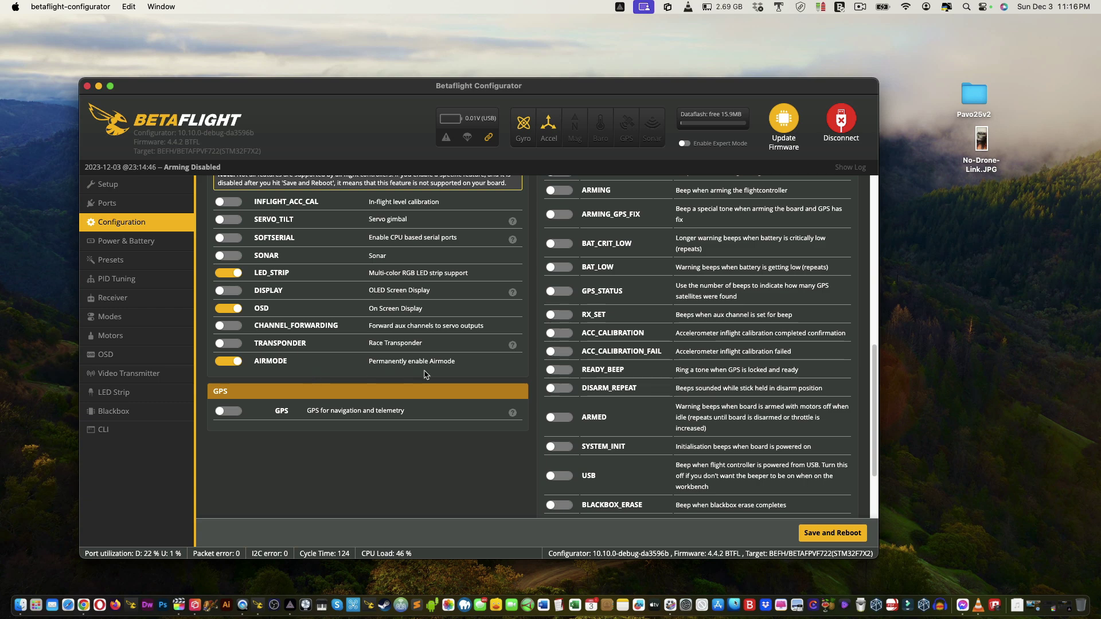
scroll(590, 336, up, 3)
scroll(587, 332, up, 10)
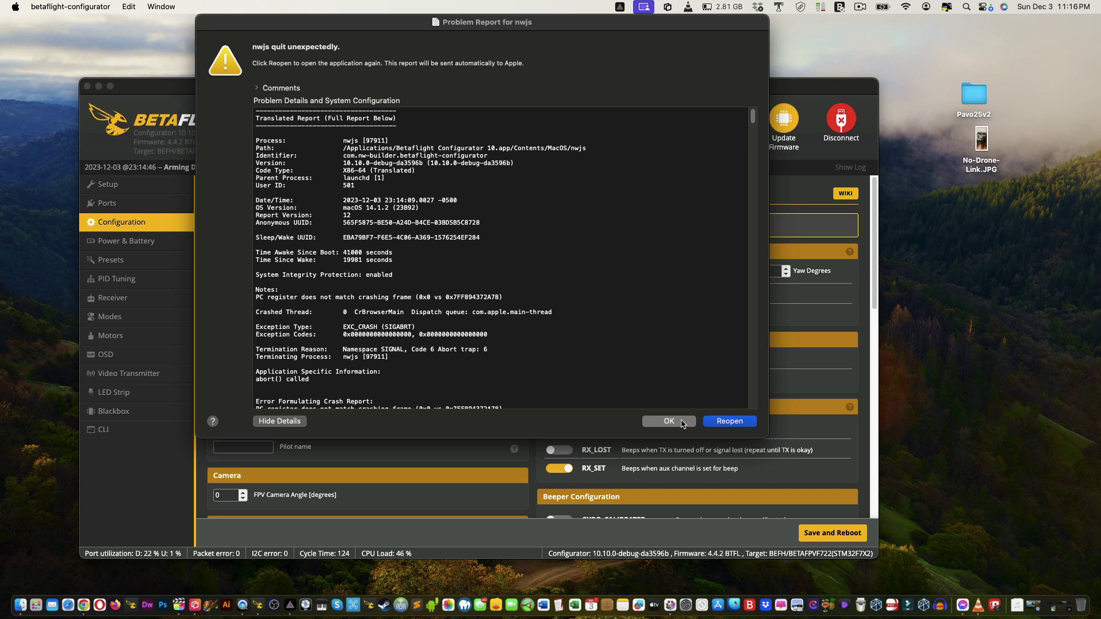
Step: Dismiss the crash report, then review Power & Battery's 3.3/4.3/3.5 V cell limits
click(669, 422)
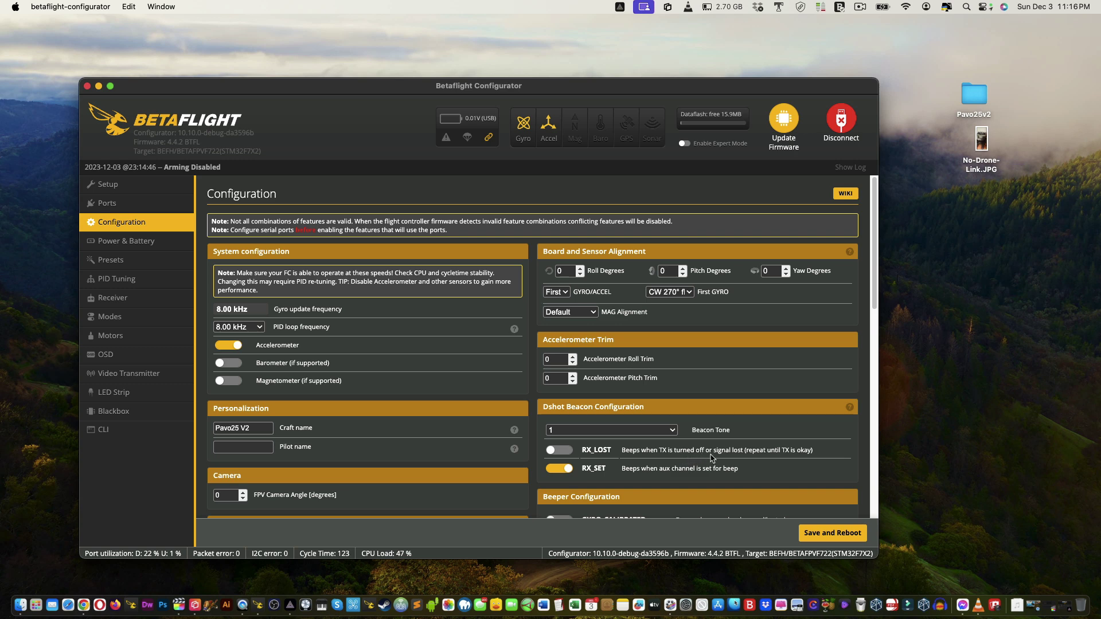
scroll(743, 472, down, 5)
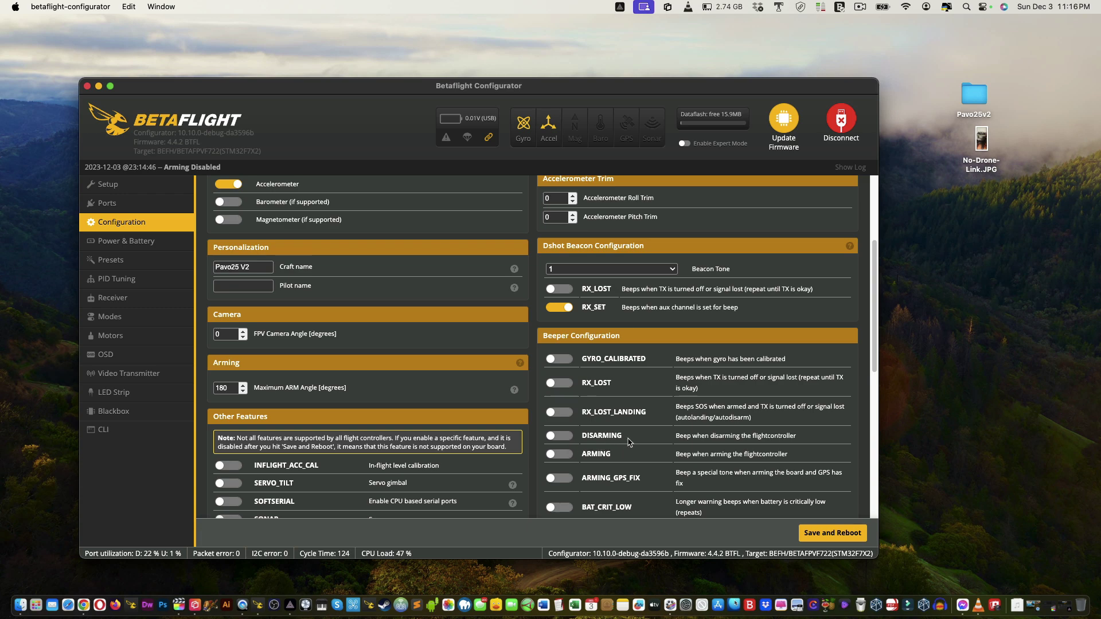
scroll(648, 401, down, 10)
scroll(646, 403, up, 5)
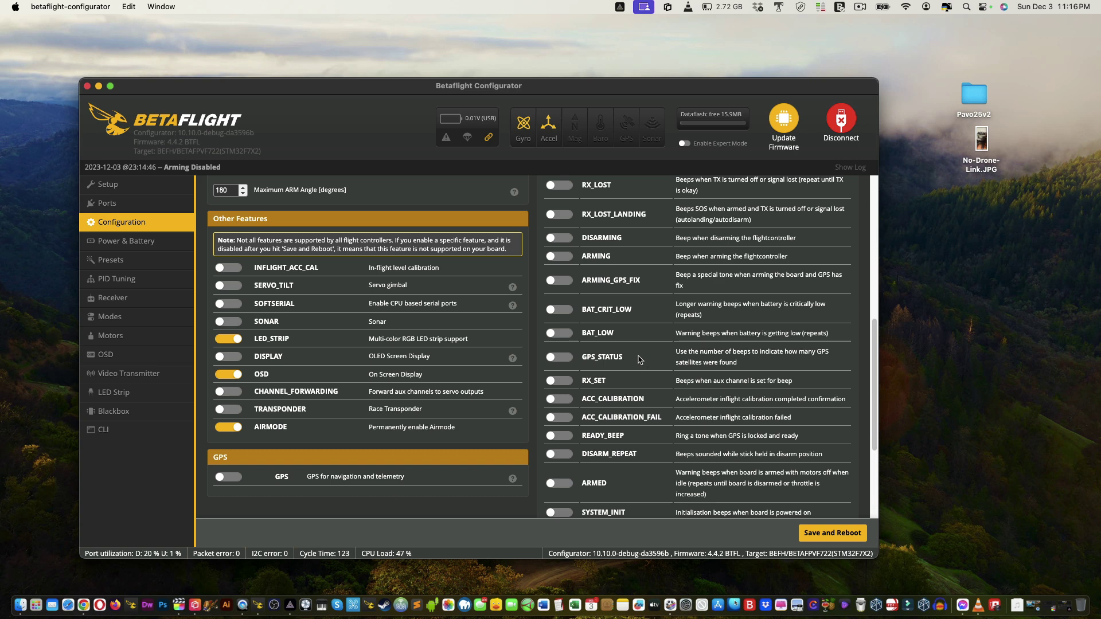
click(145, 243)
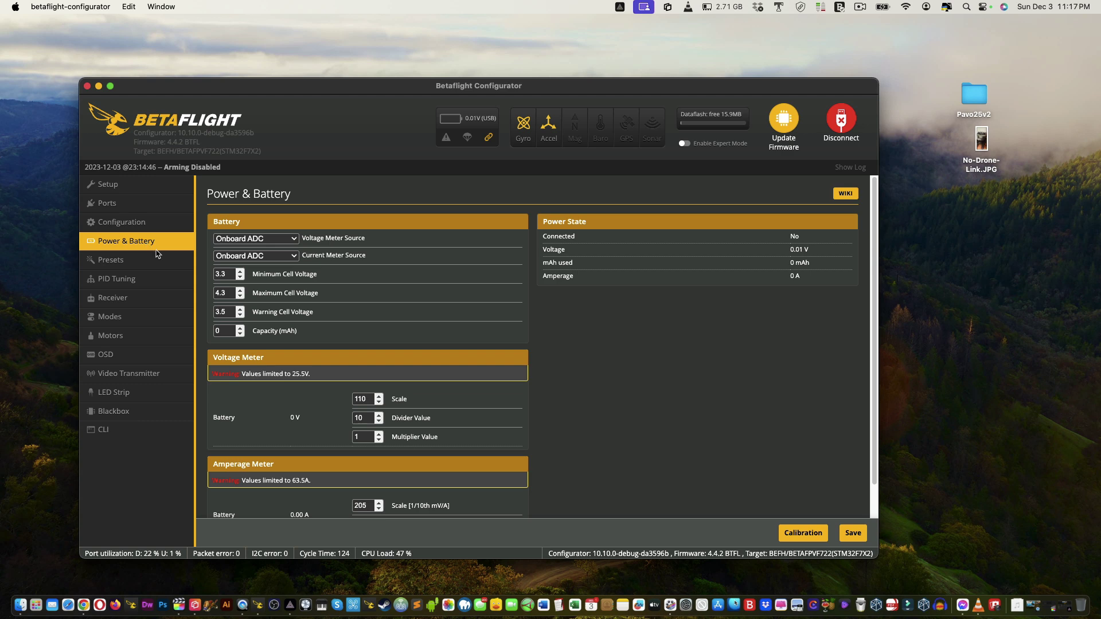
Step: View PID Tuning rate profile: Actual rates 40/700/0.70, throttle MID 0.50, EXPO 0.40
click(129, 258)
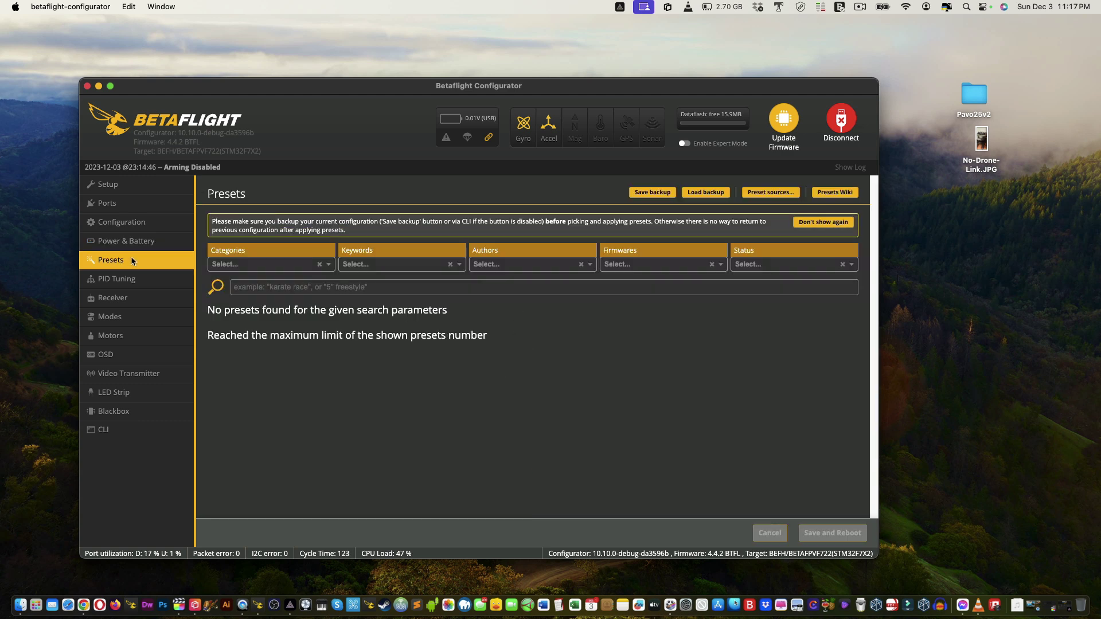
click(122, 281)
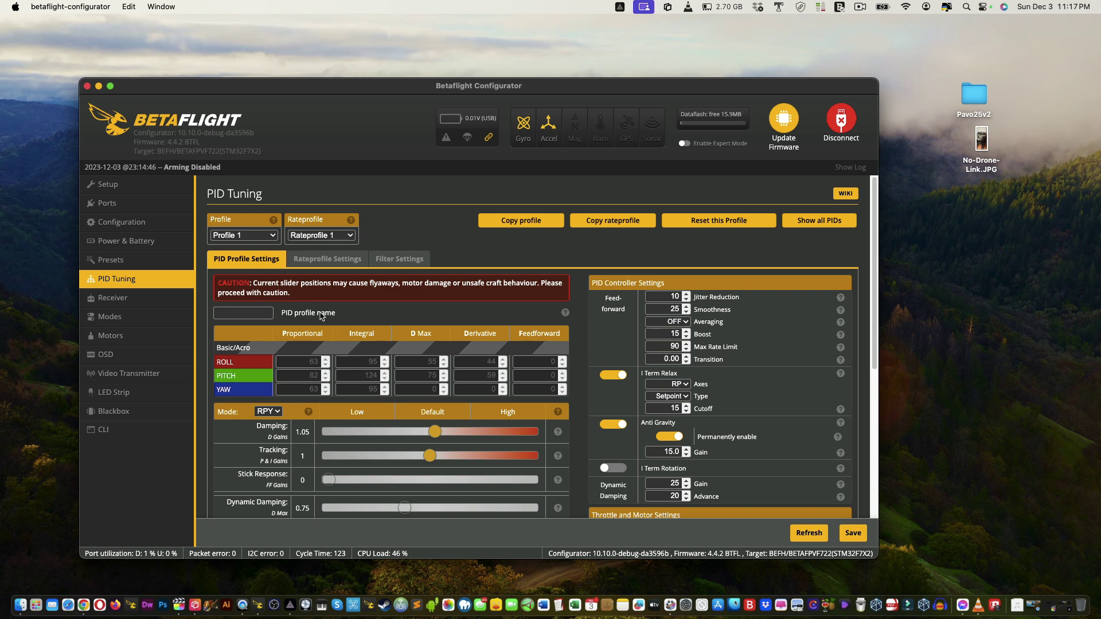
click(325, 262)
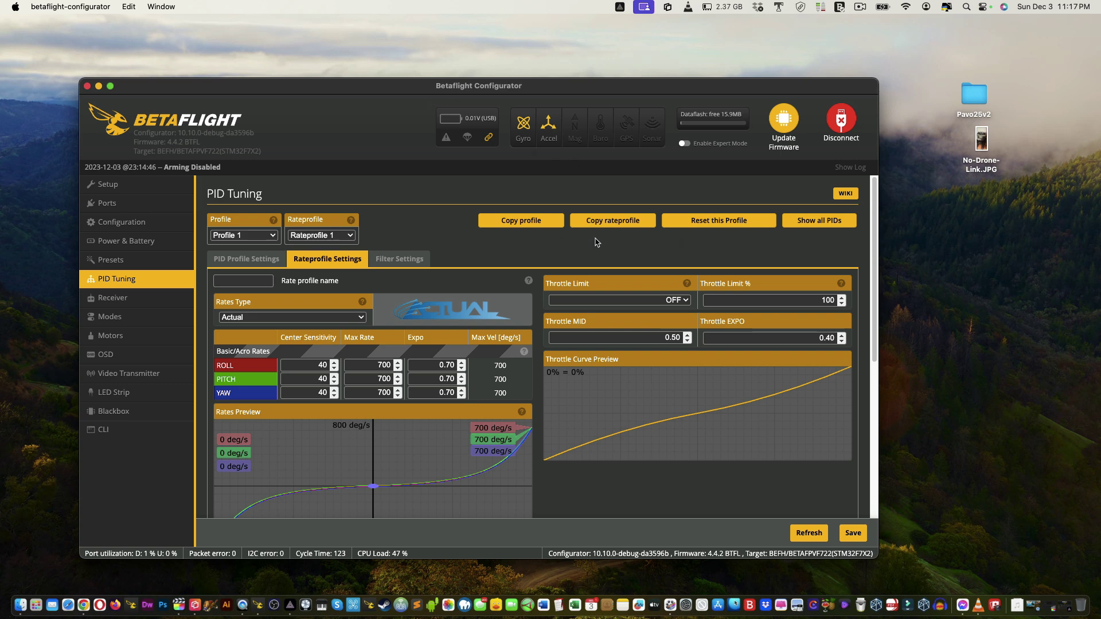
scroll(610, 238, down, 1)
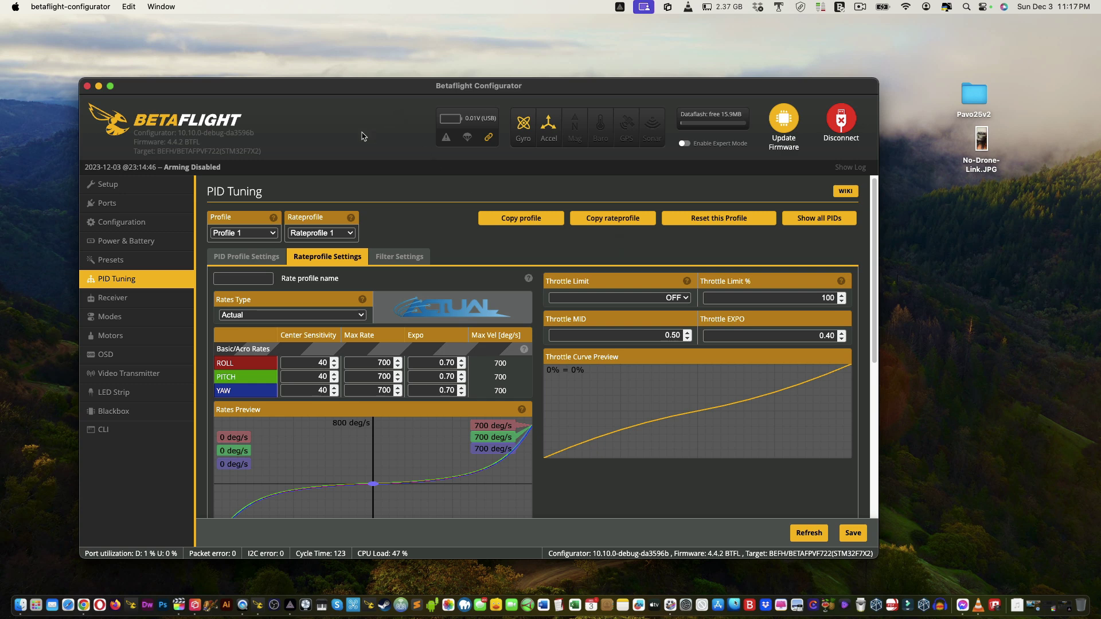
Step: Revisit Setup and Ports, then review Configuration features: LED_STRIP, OSD, AIRMODE on, GPS off
click(120, 183)
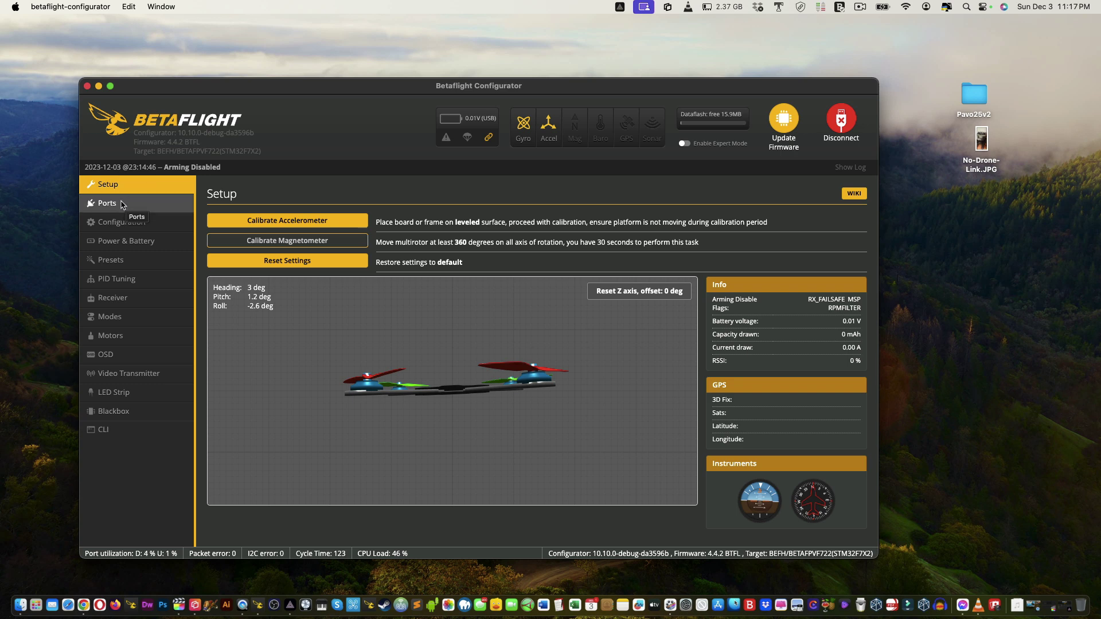
click(125, 201)
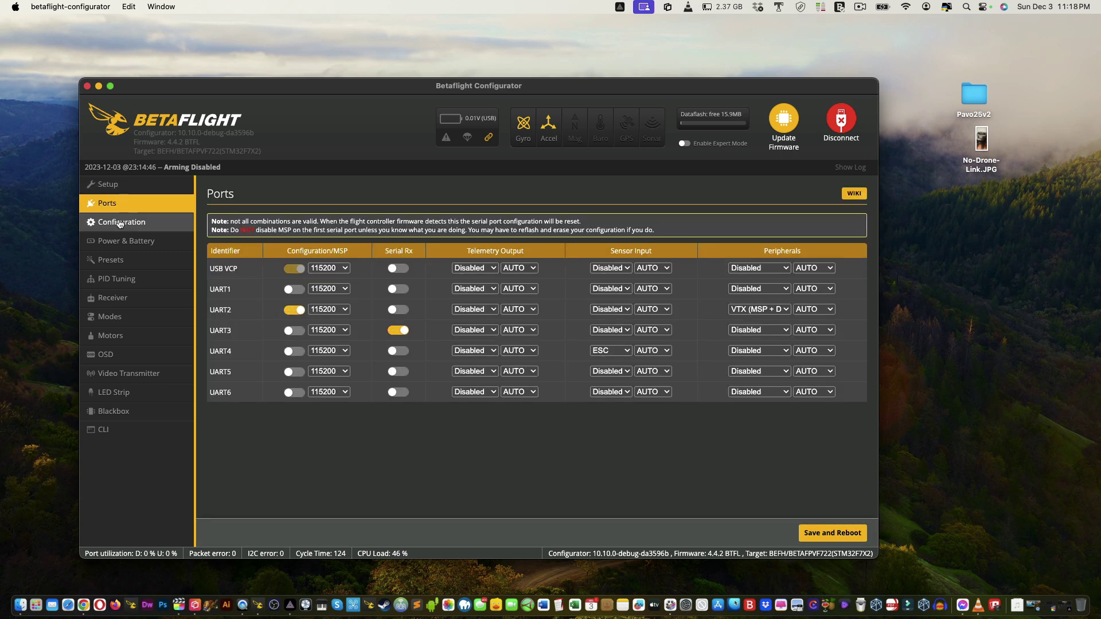
click(121, 223)
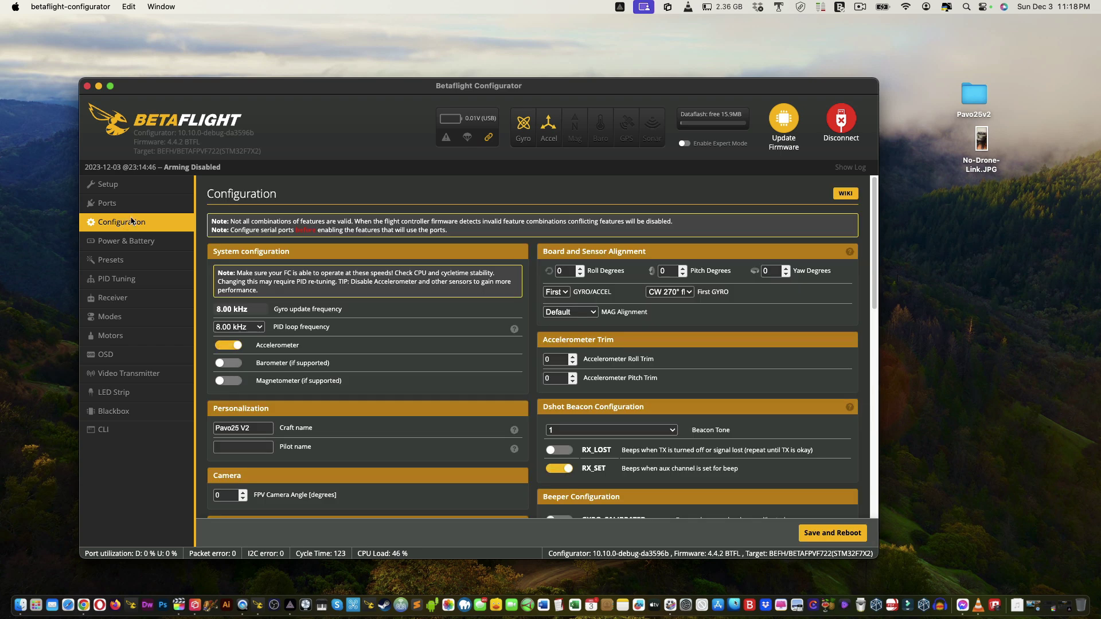
scroll(341, 285, down, 10)
scroll(341, 285, up, 2)
scroll(341, 285, up, 10)
scroll(343, 274, down, 4)
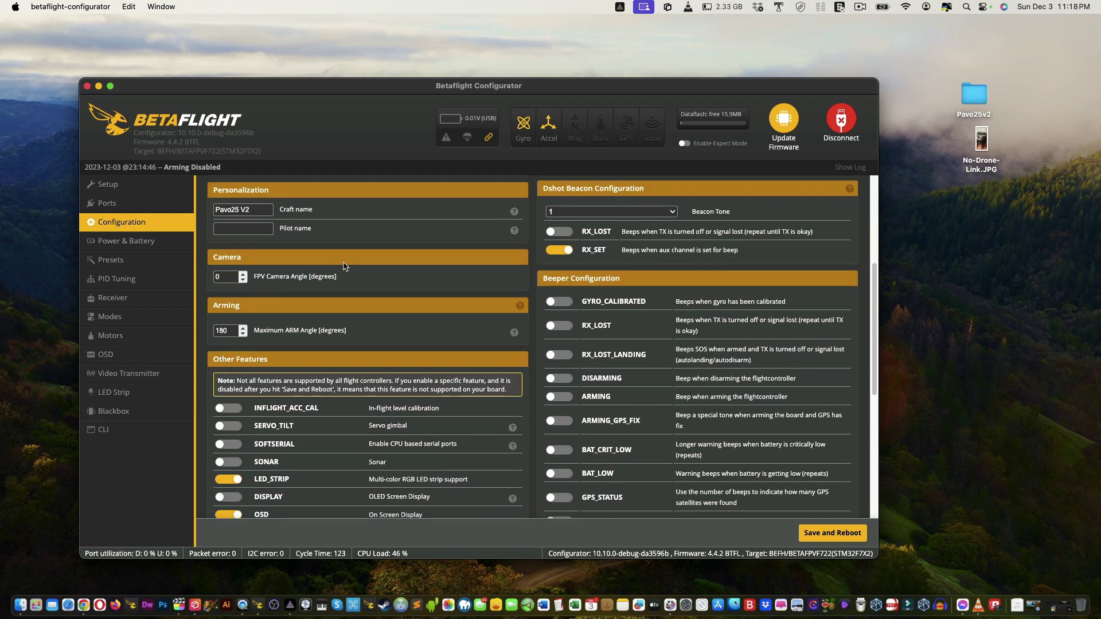
scroll(343, 263, down, 2)
scroll(344, 259, down, 2)
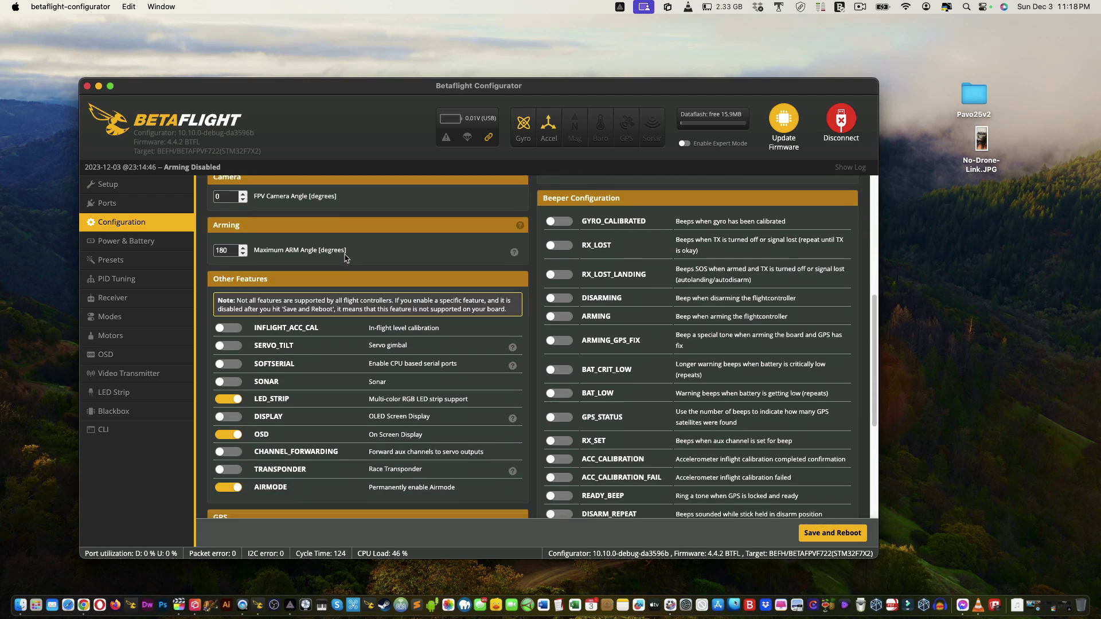
scroll(343, 258, up, 1)
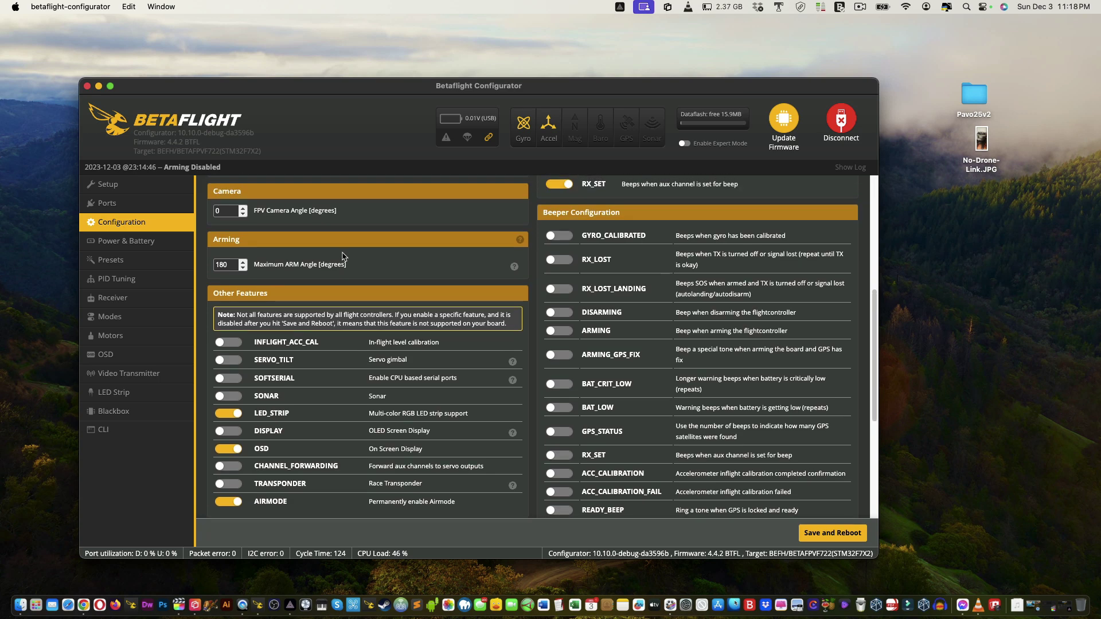
scroll(342, 255, down, 10)
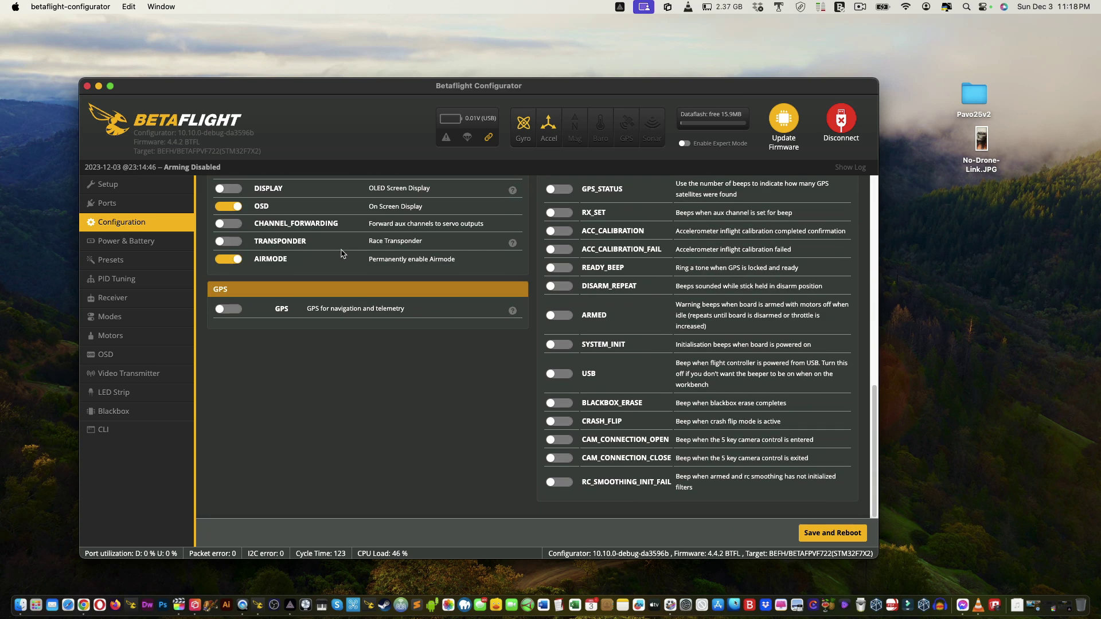
Step: Enlarge the window and browse firmware 4.4 presets like FPVCycle Sonicare 6s and SupaflyFPV Freestyle
click(134, 247)
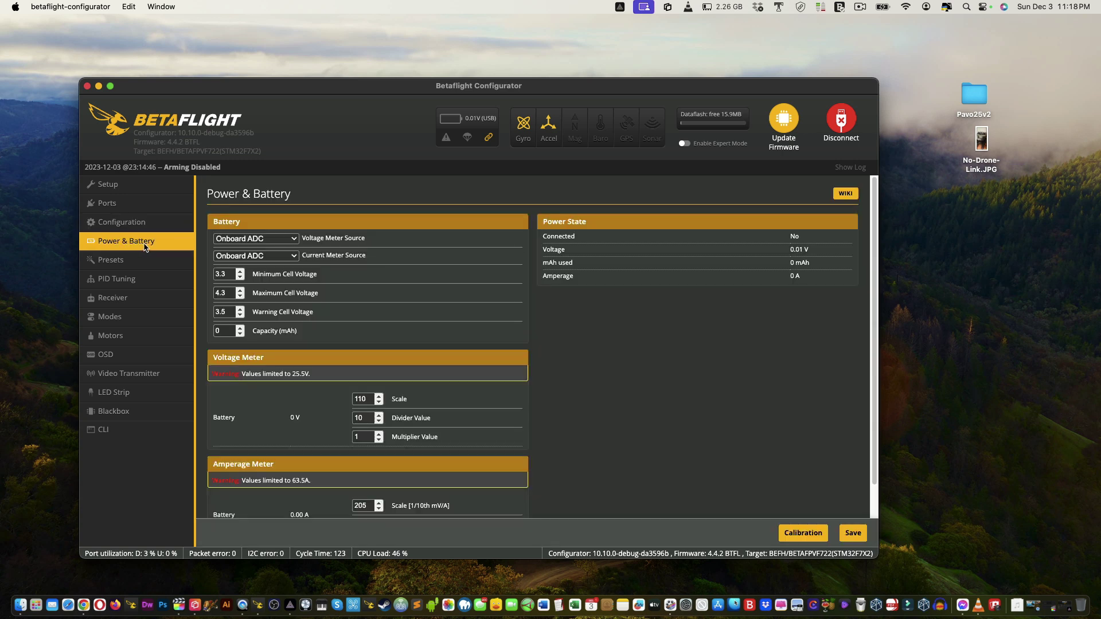
scroll(304, 275, down, 2)
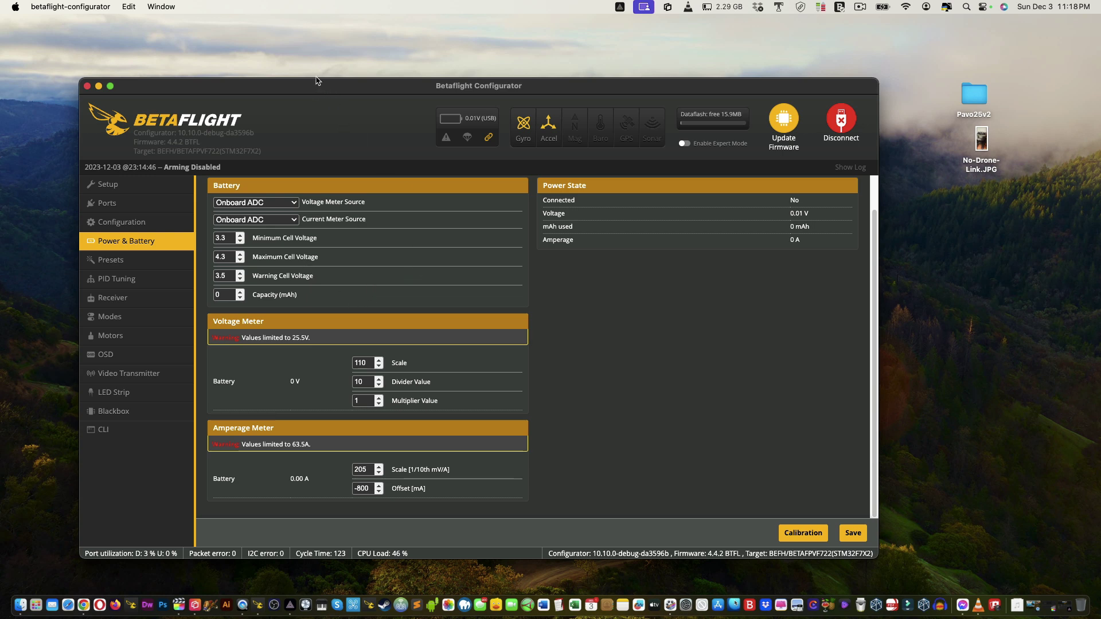
drag(317, 86, 313, 23)
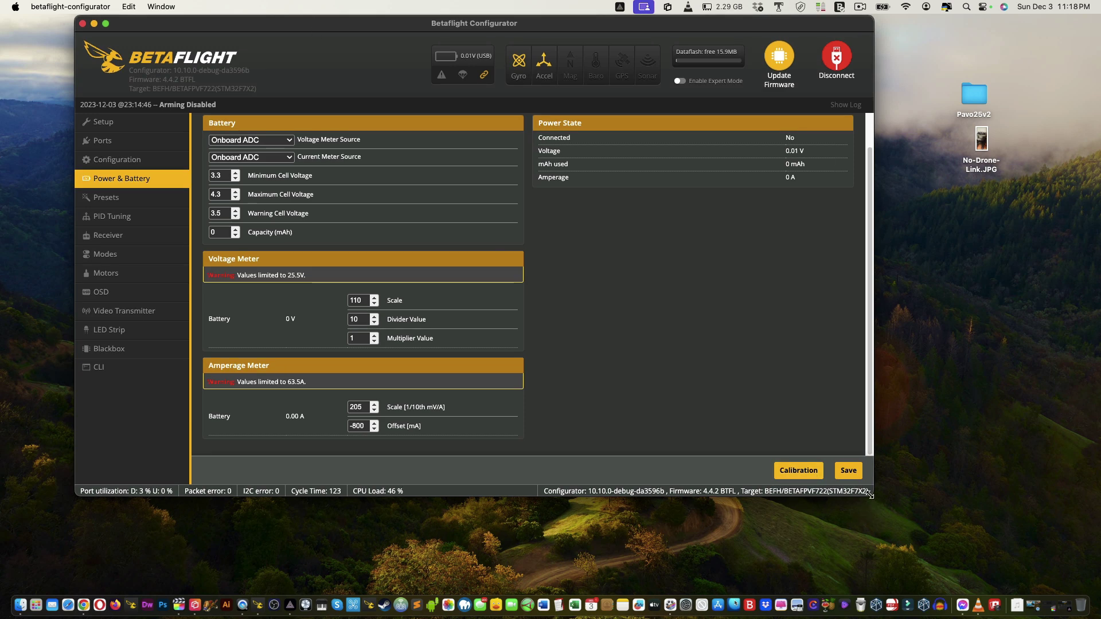
drag(873, 495, 977, 580)
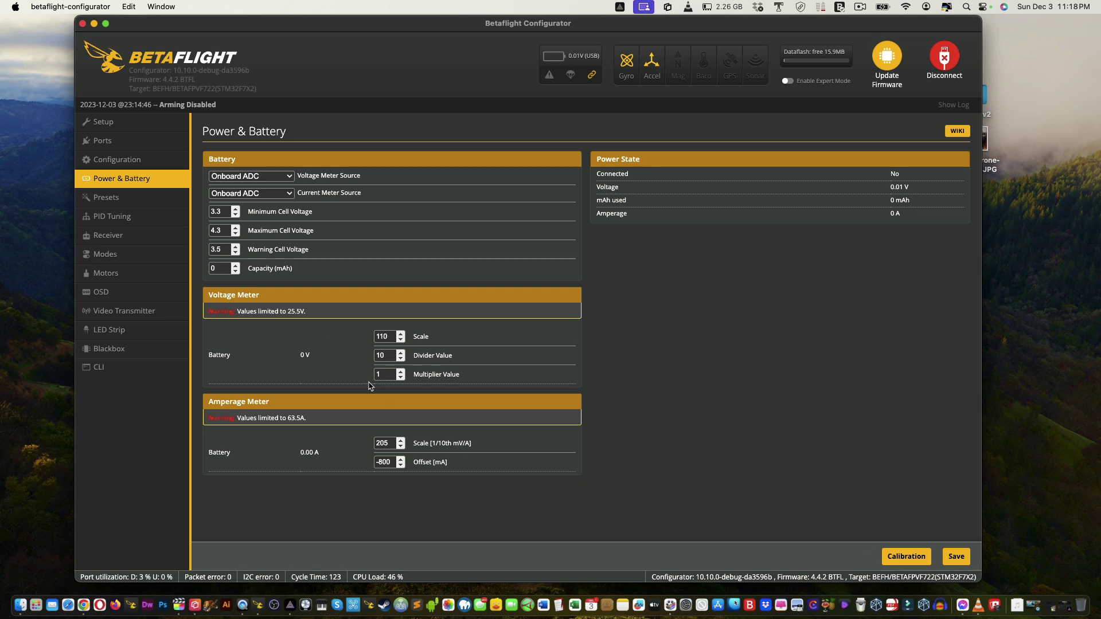
click(128, 199)
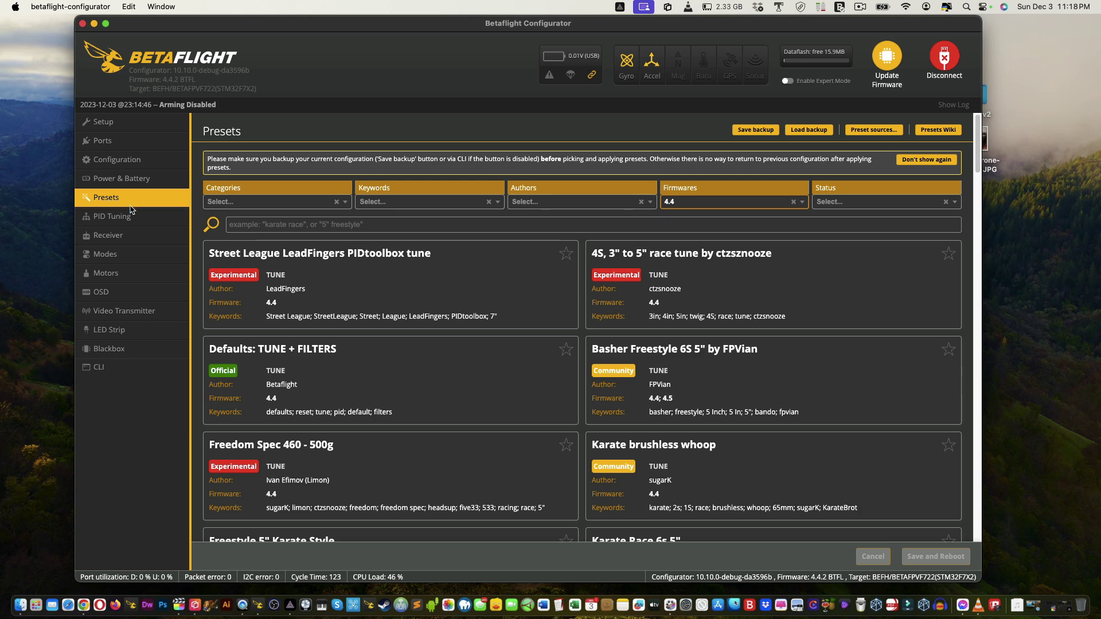
scroll(571, 370, down, 10)
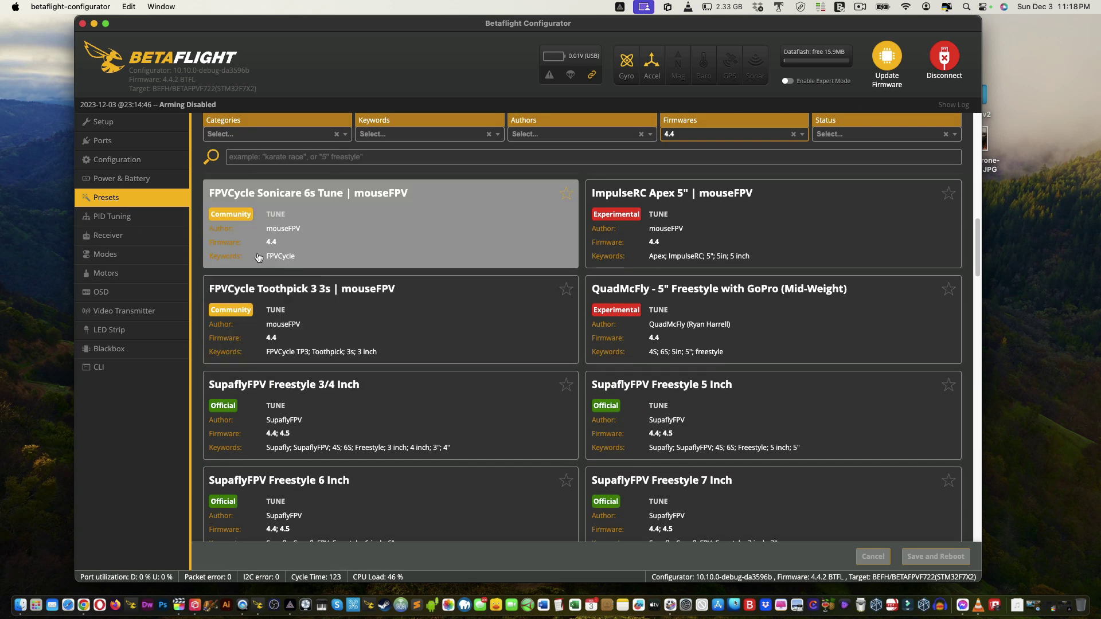
Step: Review PID, rate and filter settings: Gyro Lowpass 2, RPM filter, dynamic D Term Lowpass 1
click(130, 222)
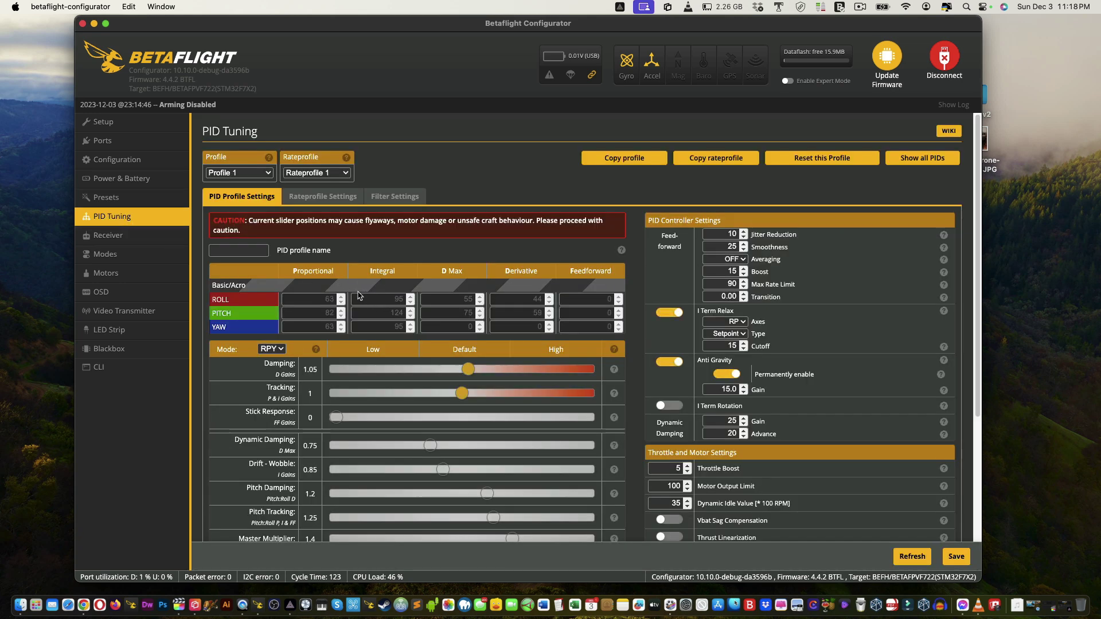
scroll(378, 292, down, 3)
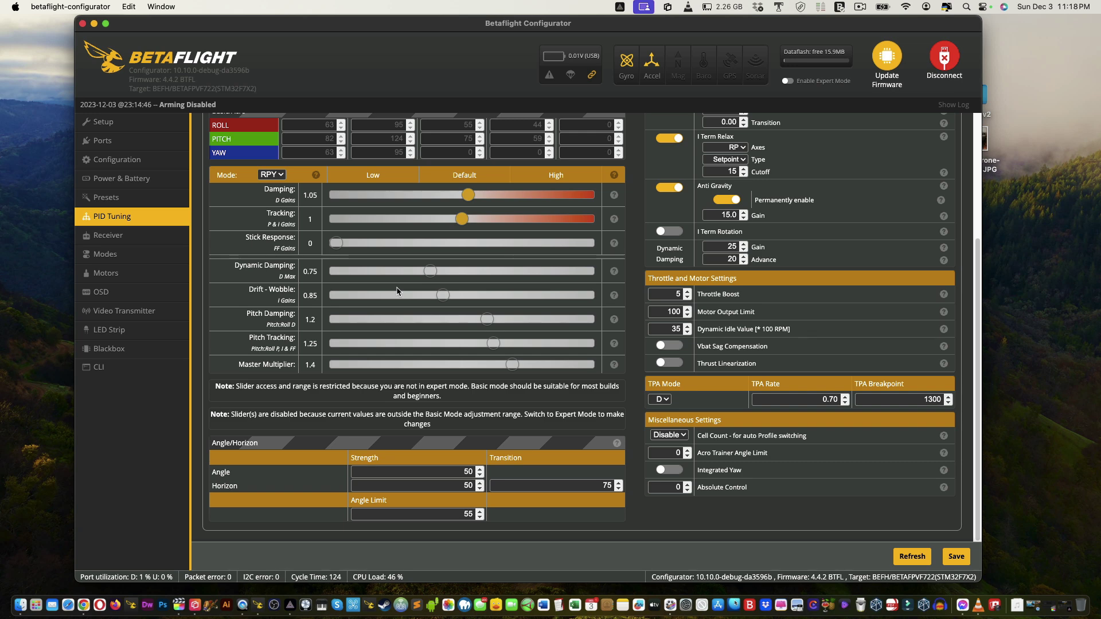
scroll(358, 304, up, 3)
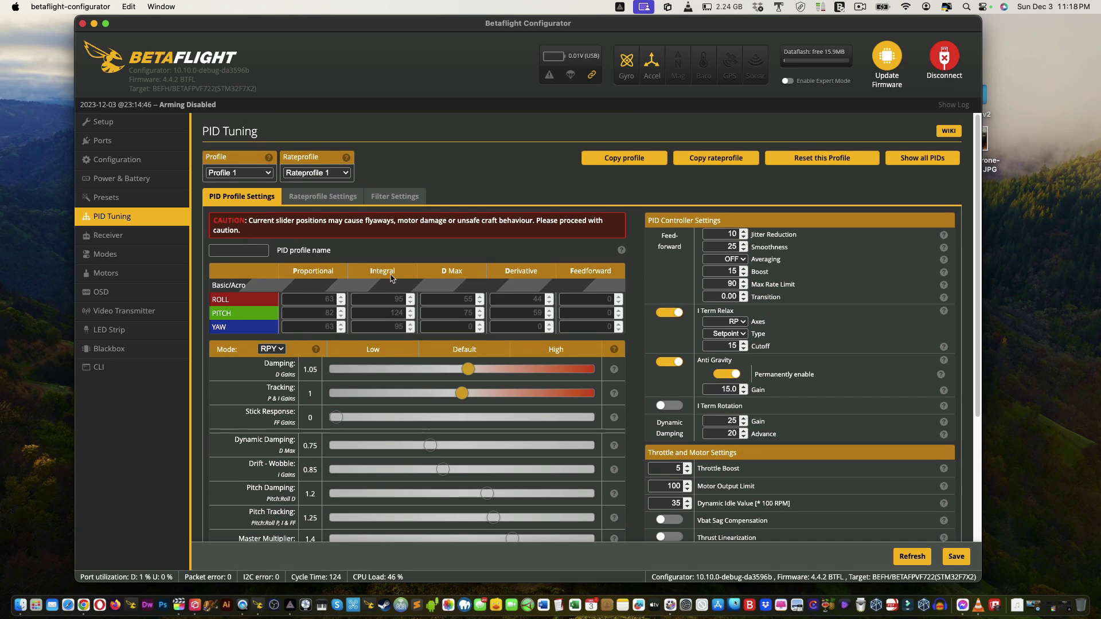
click(325, 197)
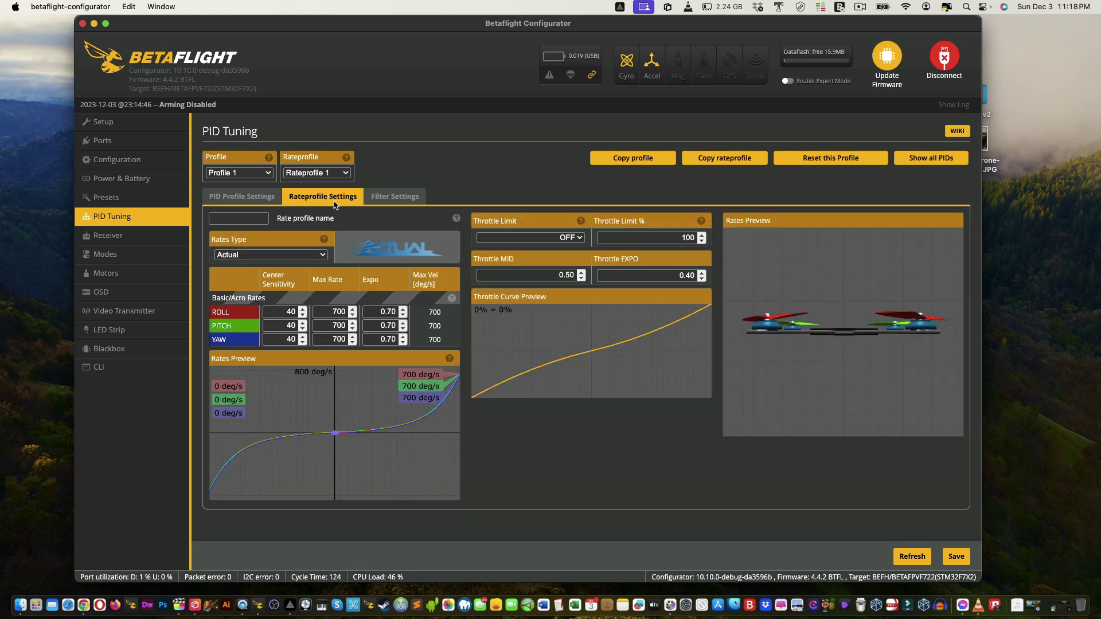
click(402, 198)
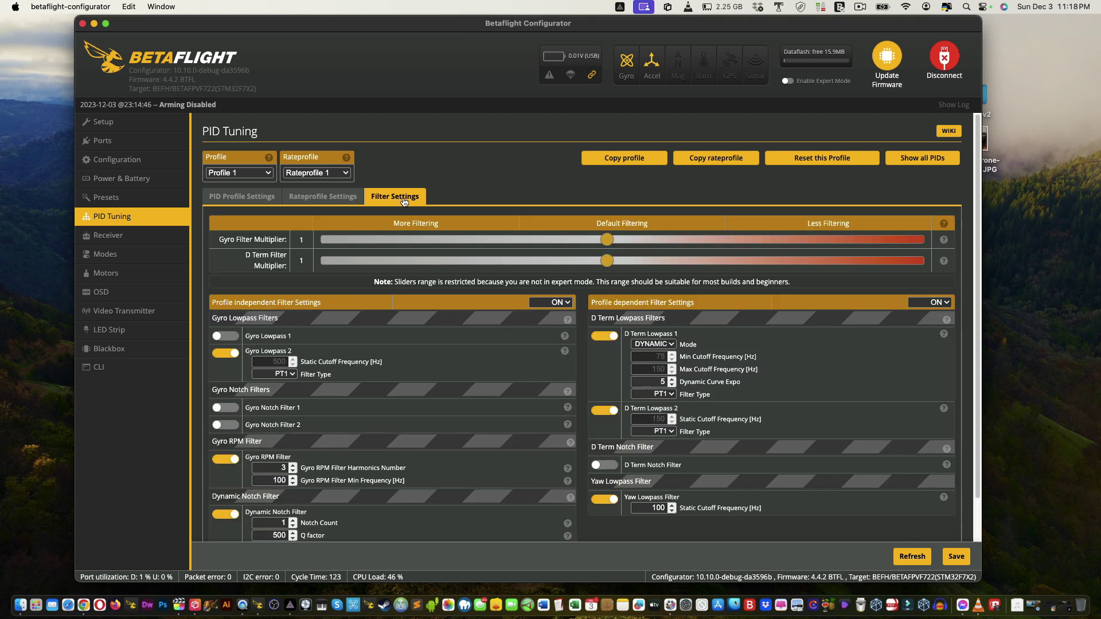
scroll(483, 299, down, 2)
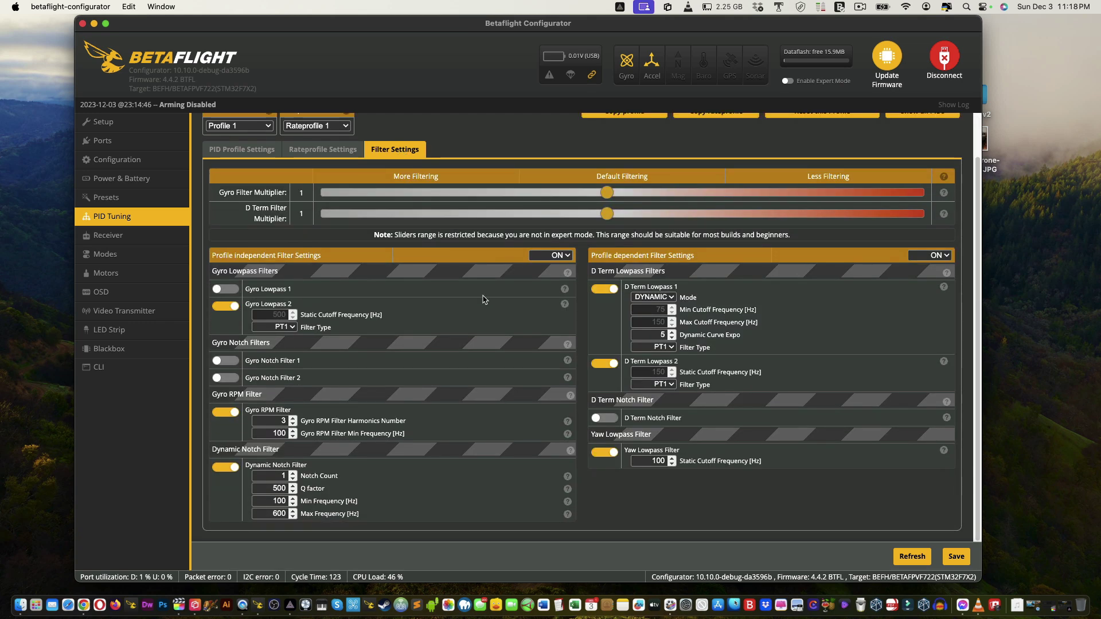
scroll(483, 299, up, 2)
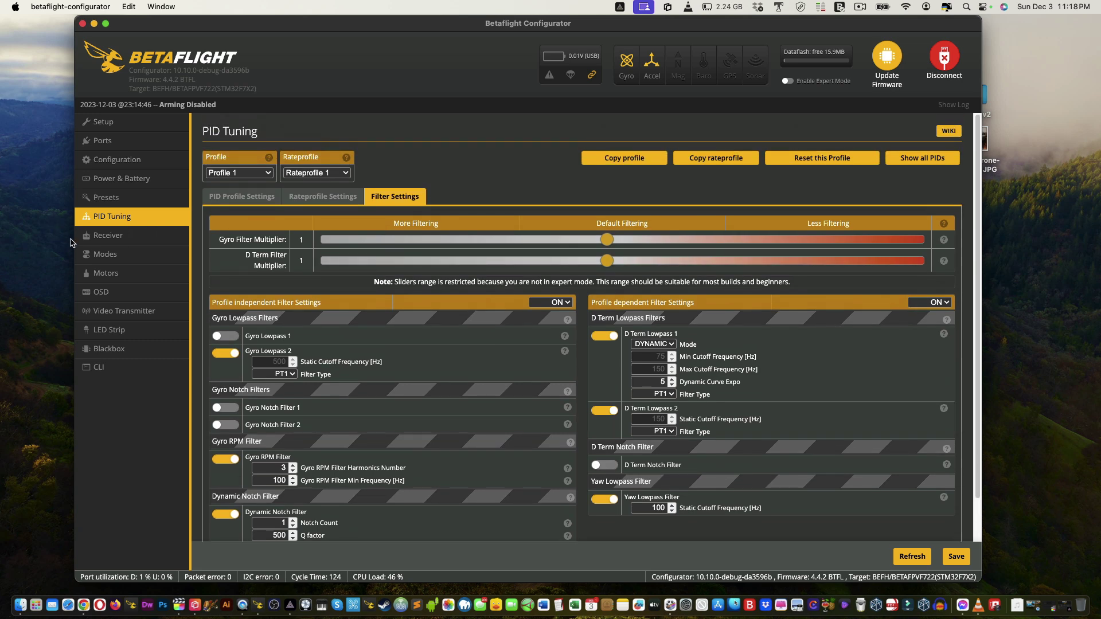
Step: Check the Receiver's SBUS, RC smoothing and channel bars, then view the AUX mode assignments
click(122, 243)
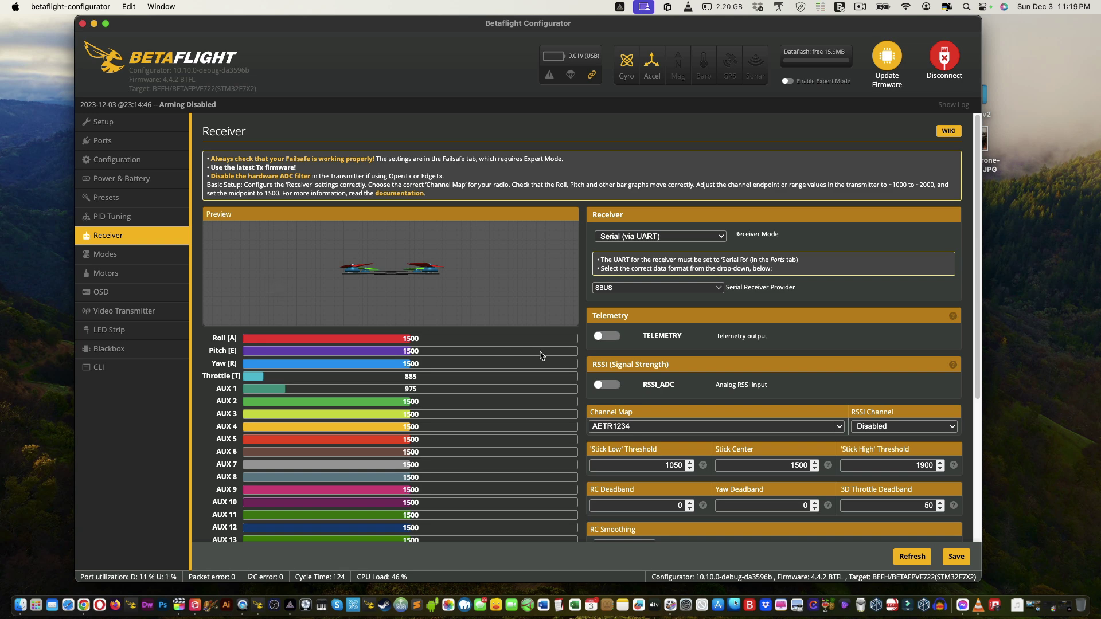
scroll(542, 357, down, 5)
scroll(542, 357, up, 5)
scroll(634, 414, down, 5)
scroll(652, 390, up, 5)
scroll(652, 391, down, 5)
scroll(652, 389, up, 5)
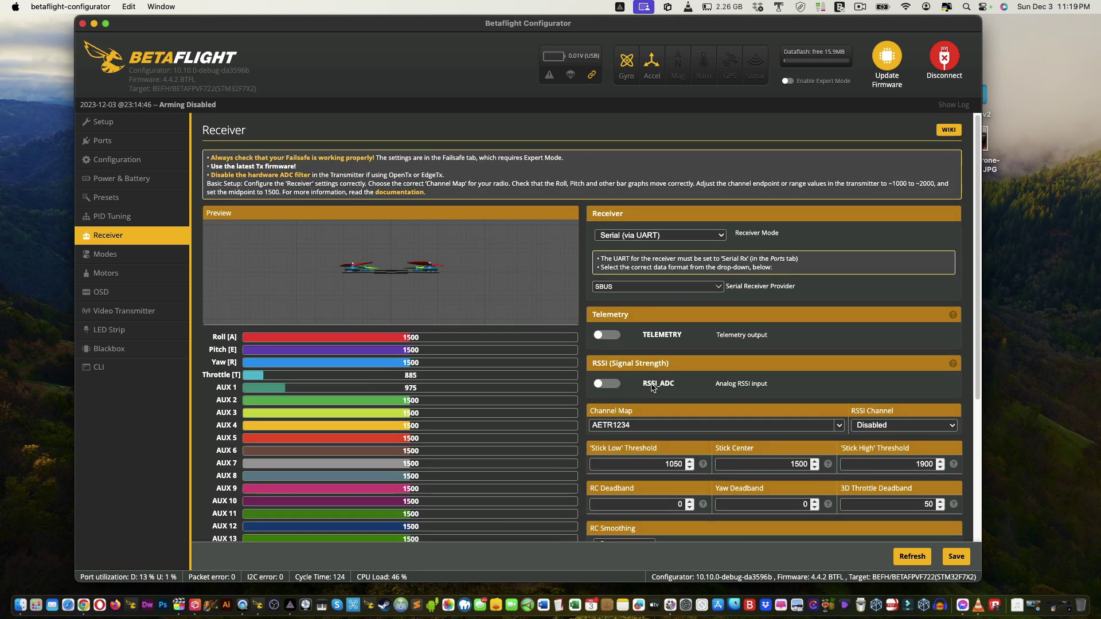
scroll(652, 389, down, 2)
scroll(653, 387, up, 3)
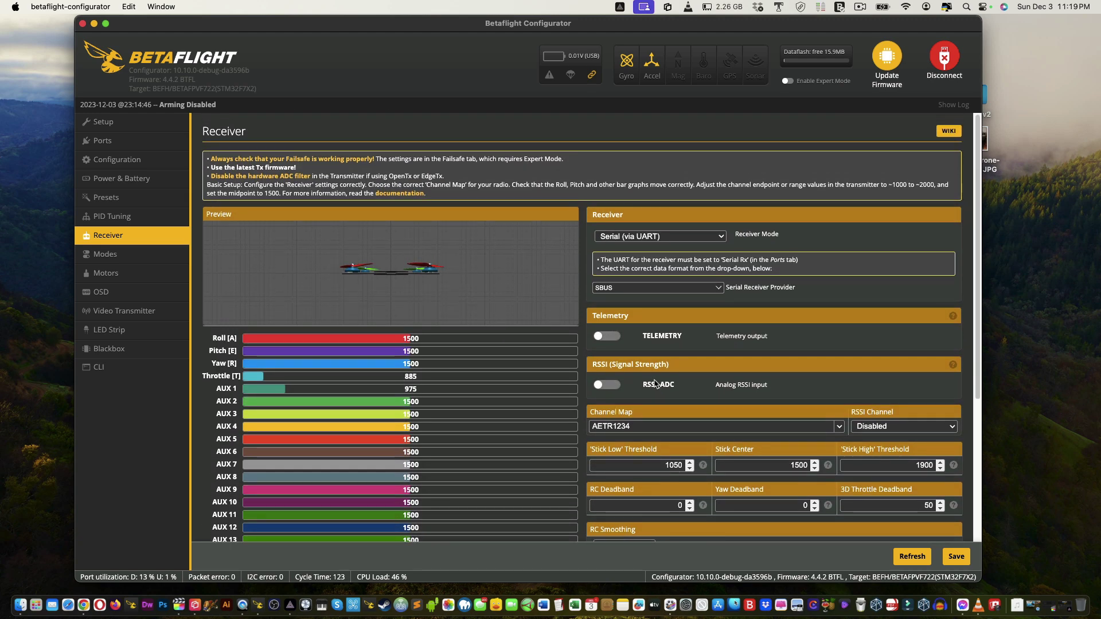
scroll(658, 377, down, 5)
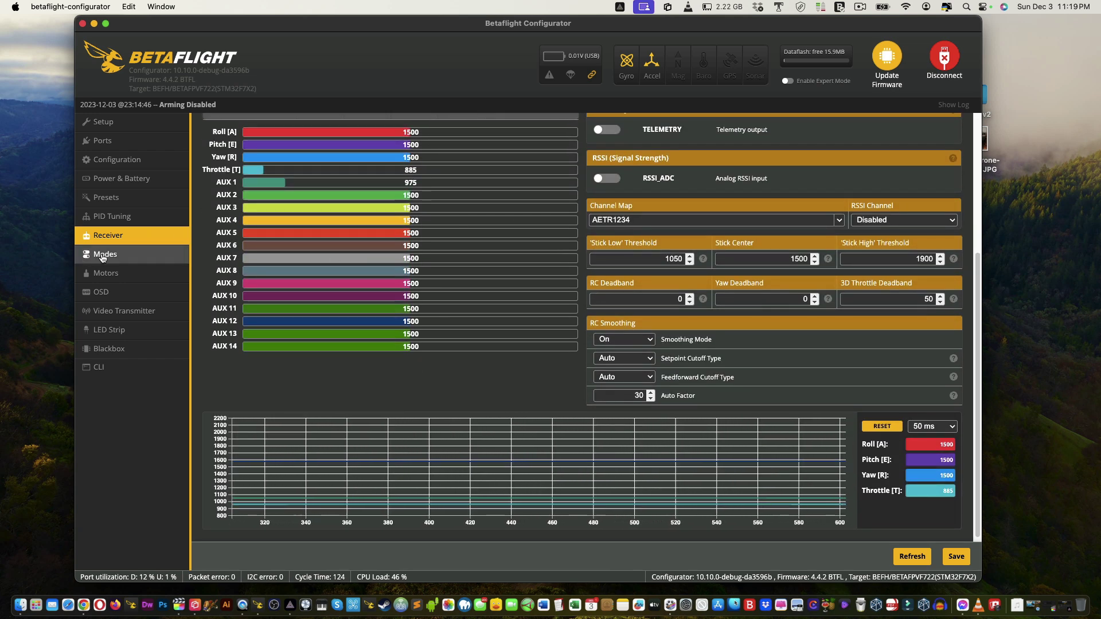
click(160, 253)
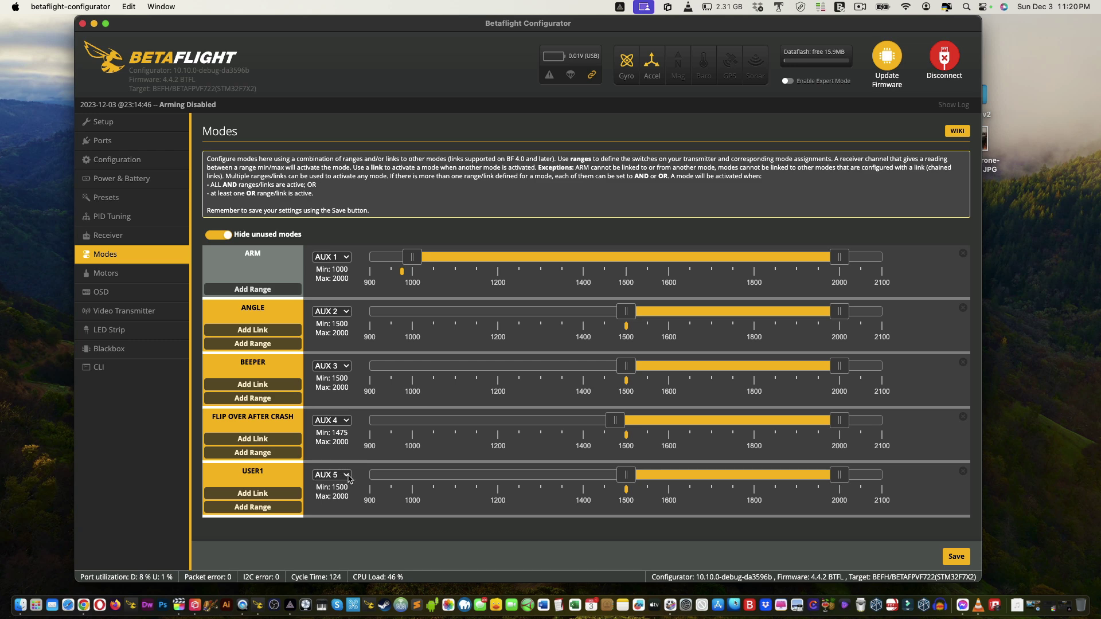
Step: Keep USER1 on AUX 5, then view Motors: QUAD X, DSHOT600, bidirectional DShot, 14 poles
click(347, 476)
click(406, 469)
click(144, 274)
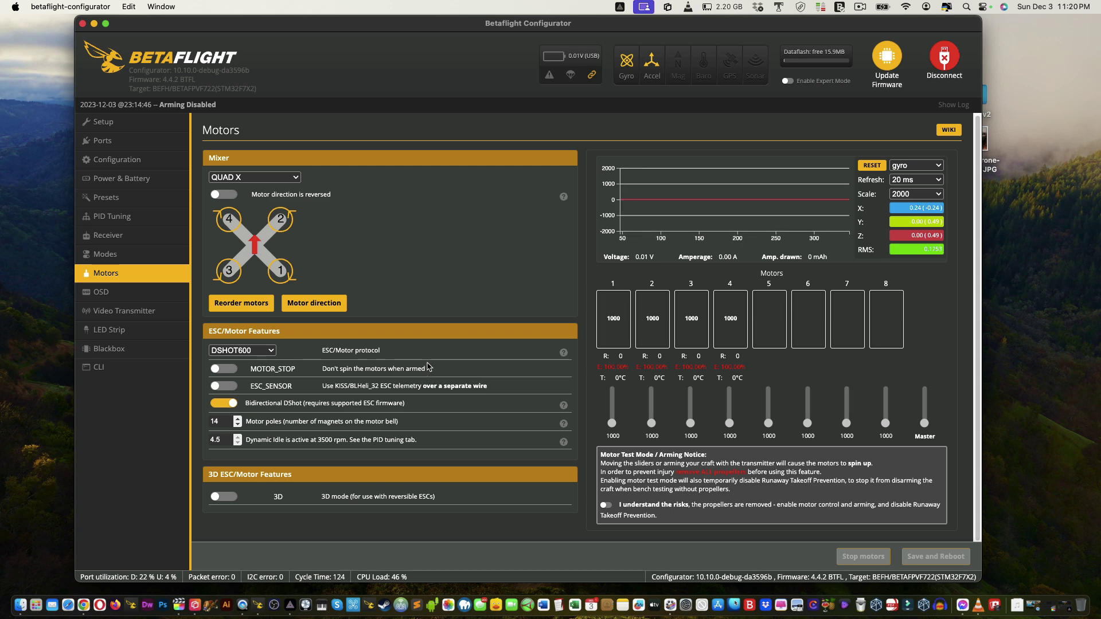
click(108, 294)
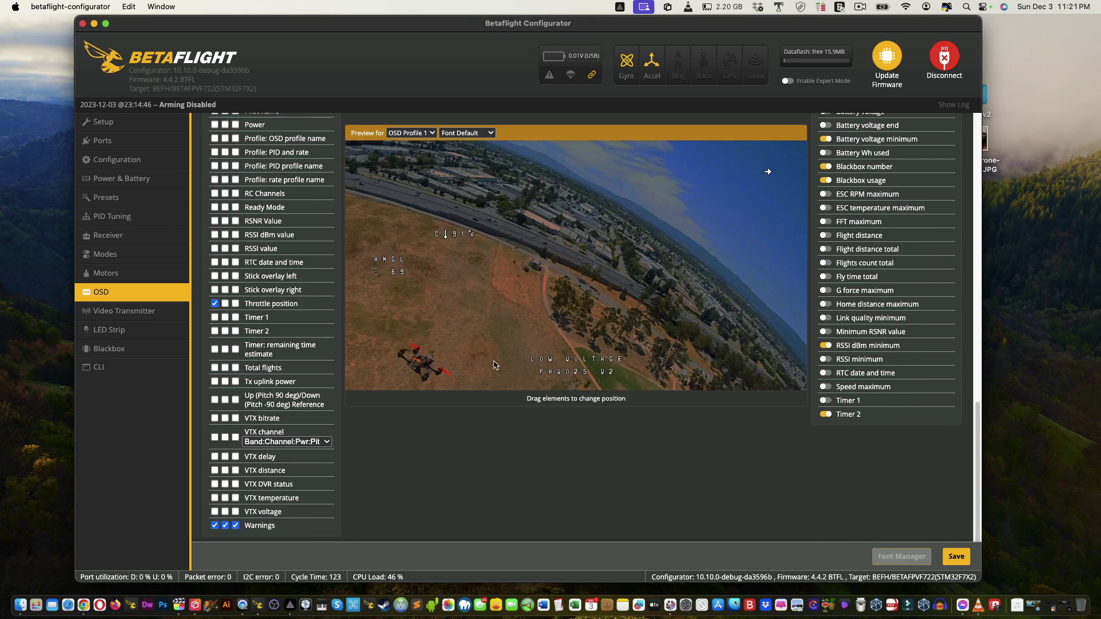
scroll(493, 356, down, 10)
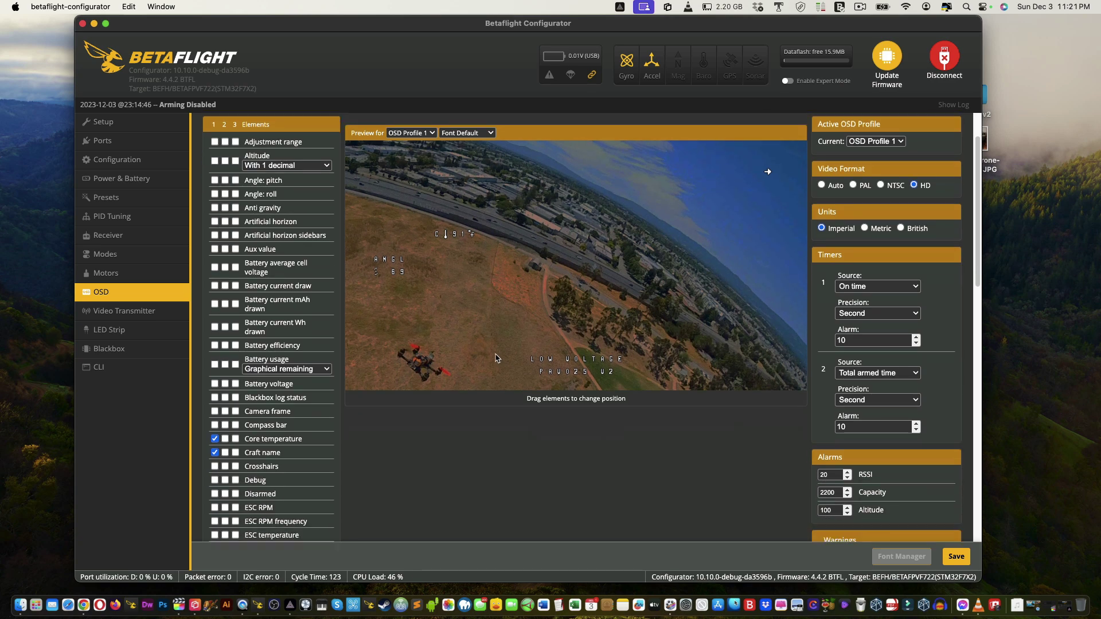
scroll(493, 356, up, 2)
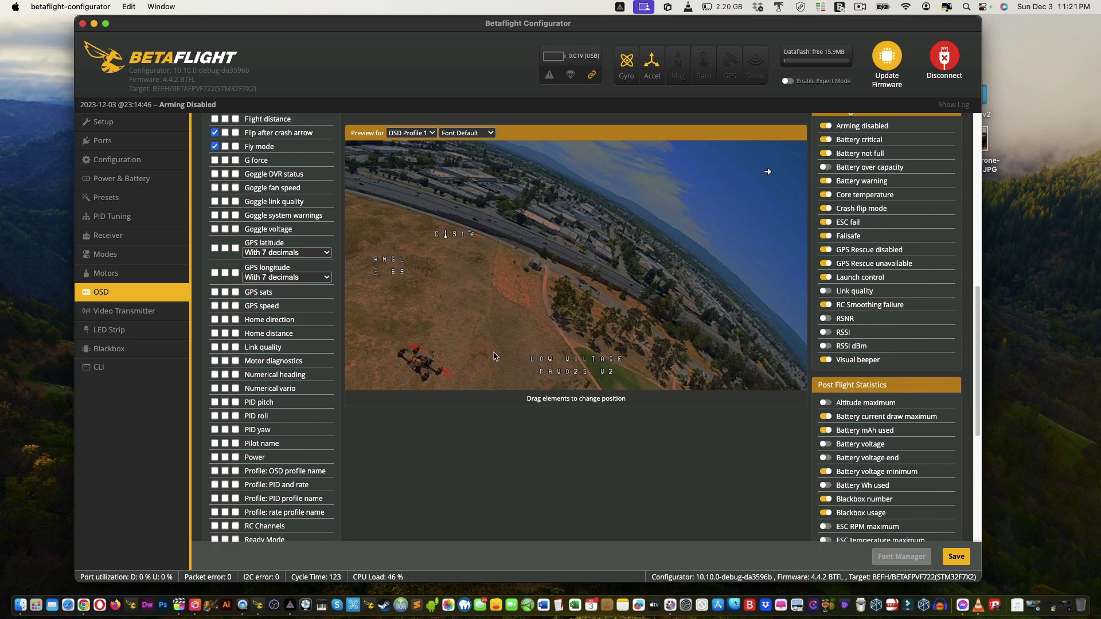
scroll(494, 356, down, 3)
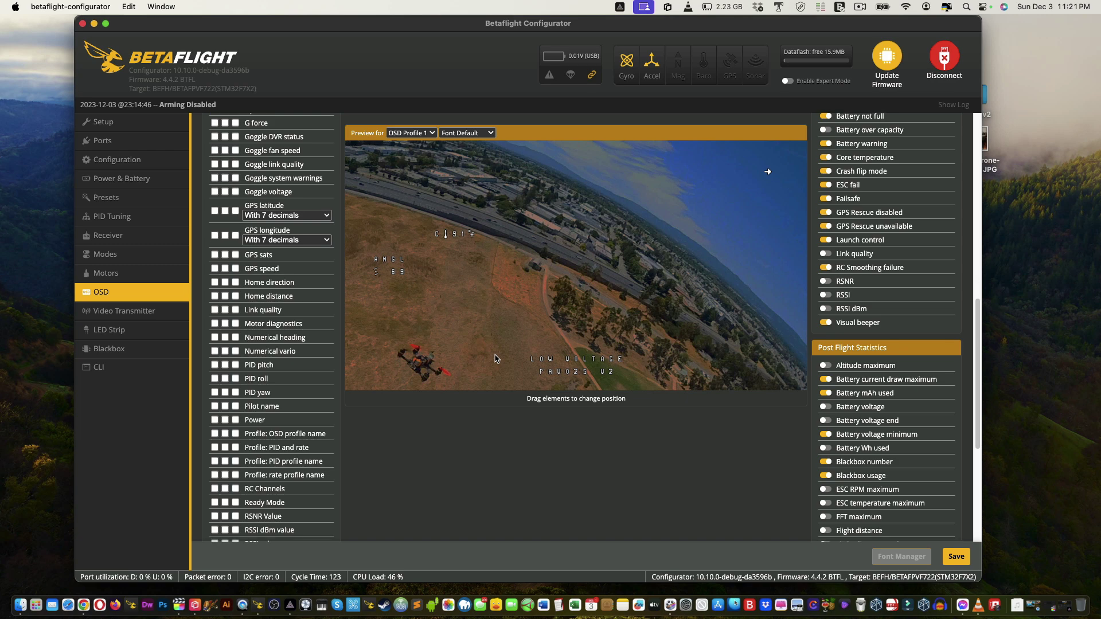
scroll(495, 356, up, 4)
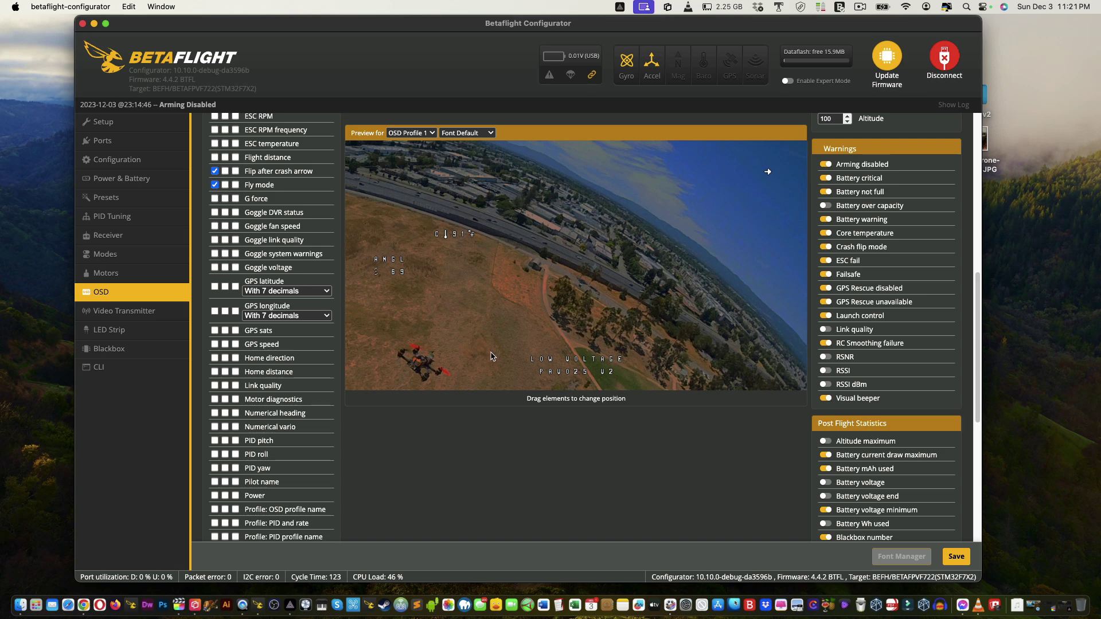
scroll(492, 354, up, 15)
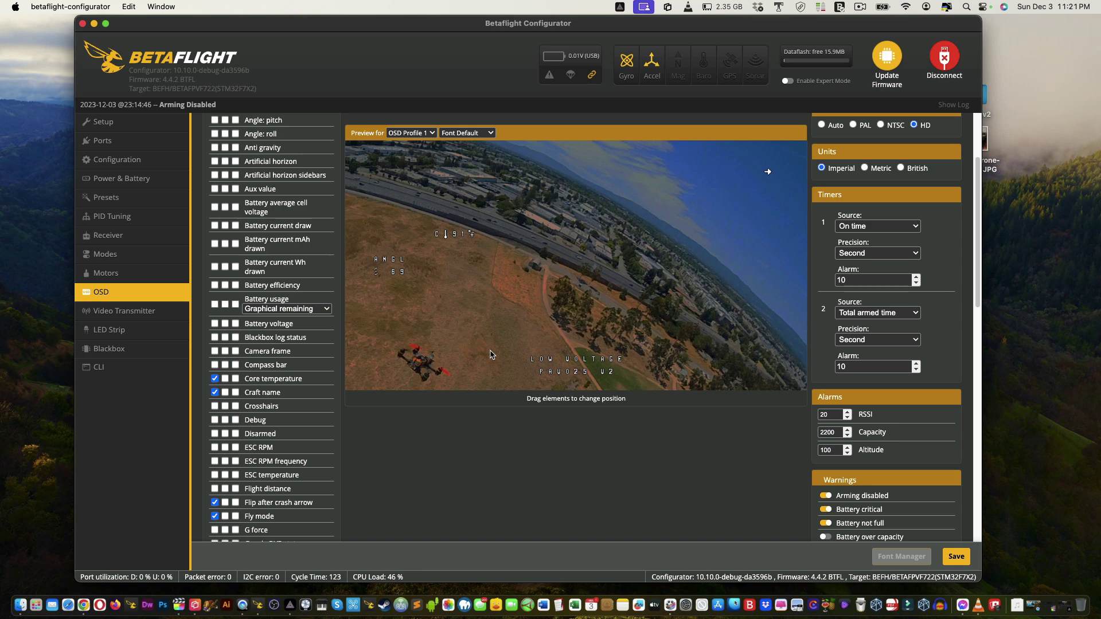
scroll(490, 355, down, 3)
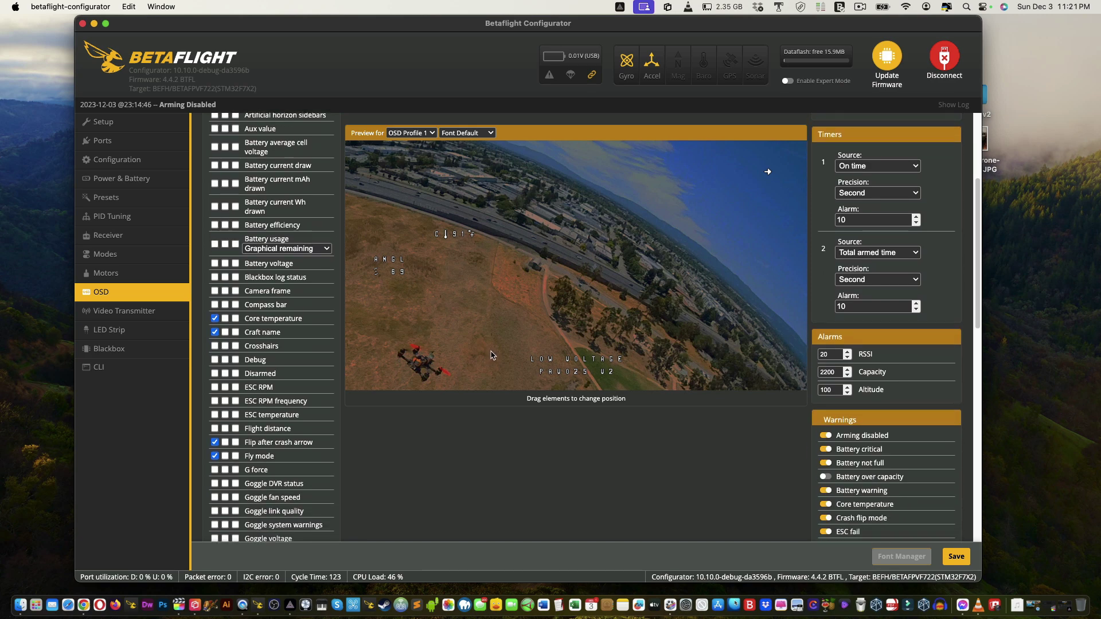
scroll(490, 354, down, 6)
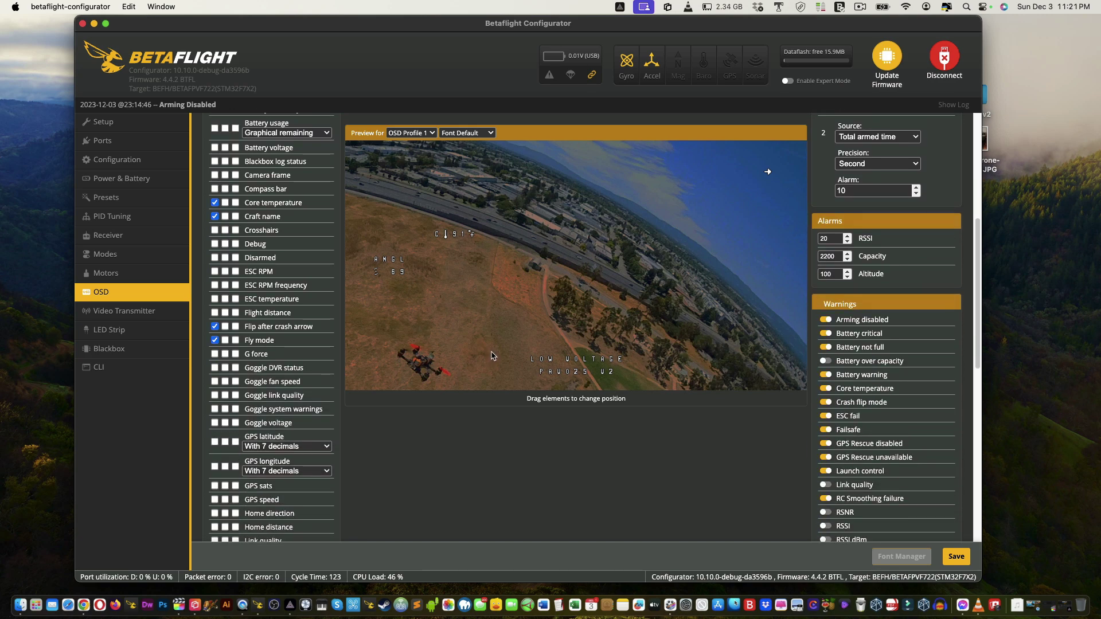
scroll(491, 356, down, 2)
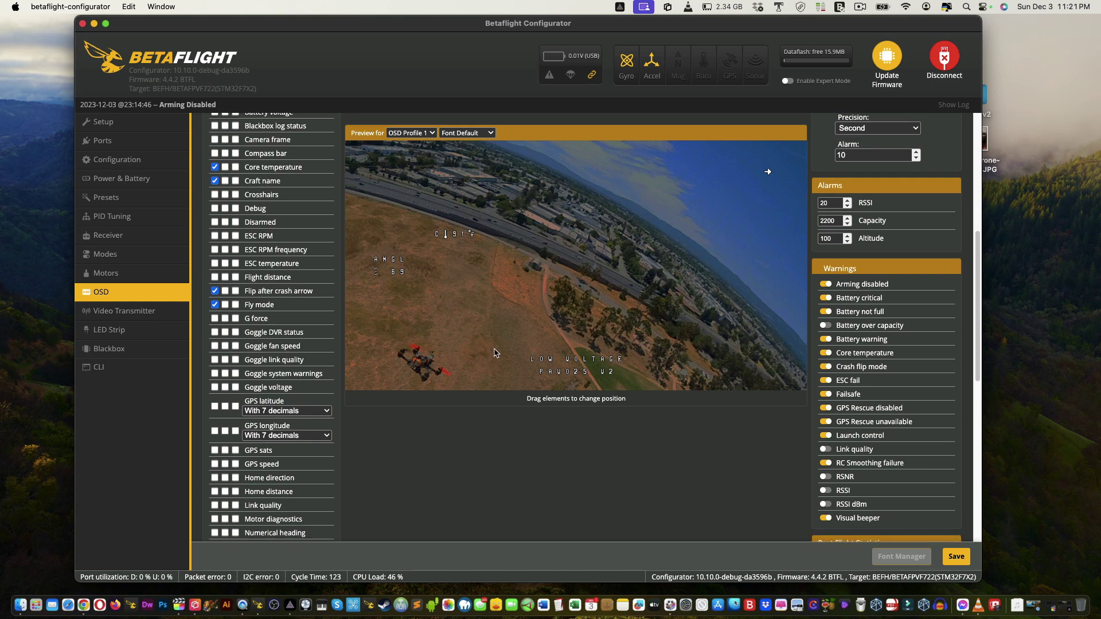
scroll(494, 354, down, 3)
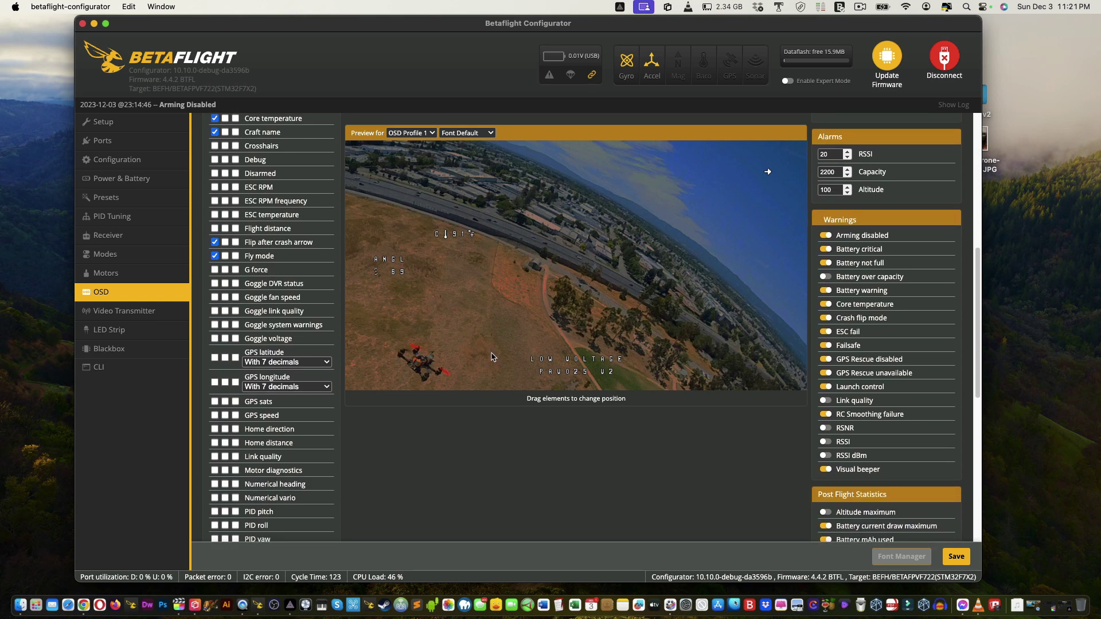
scroll(491, 355, down, 1)
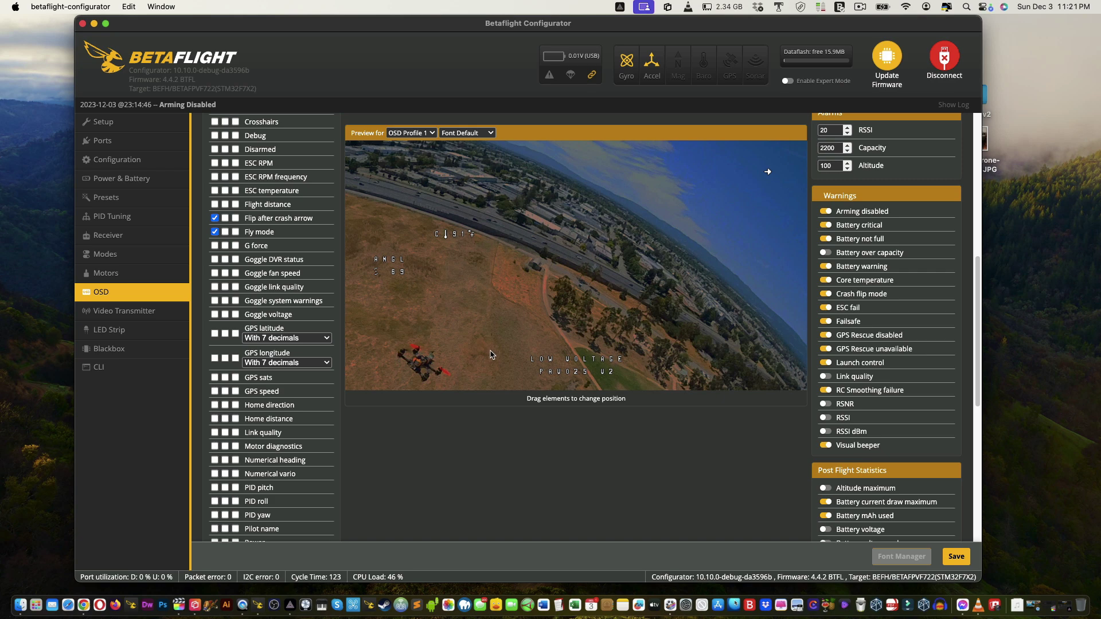
scroll(492, 356, down, 20)
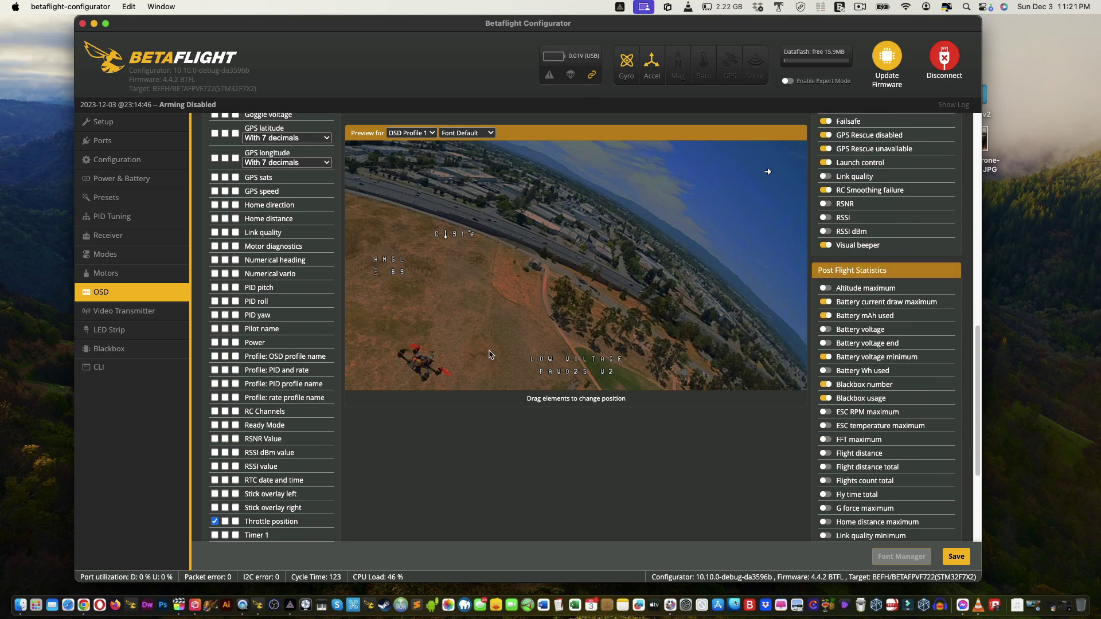
scroll(488, 354, down, 1)
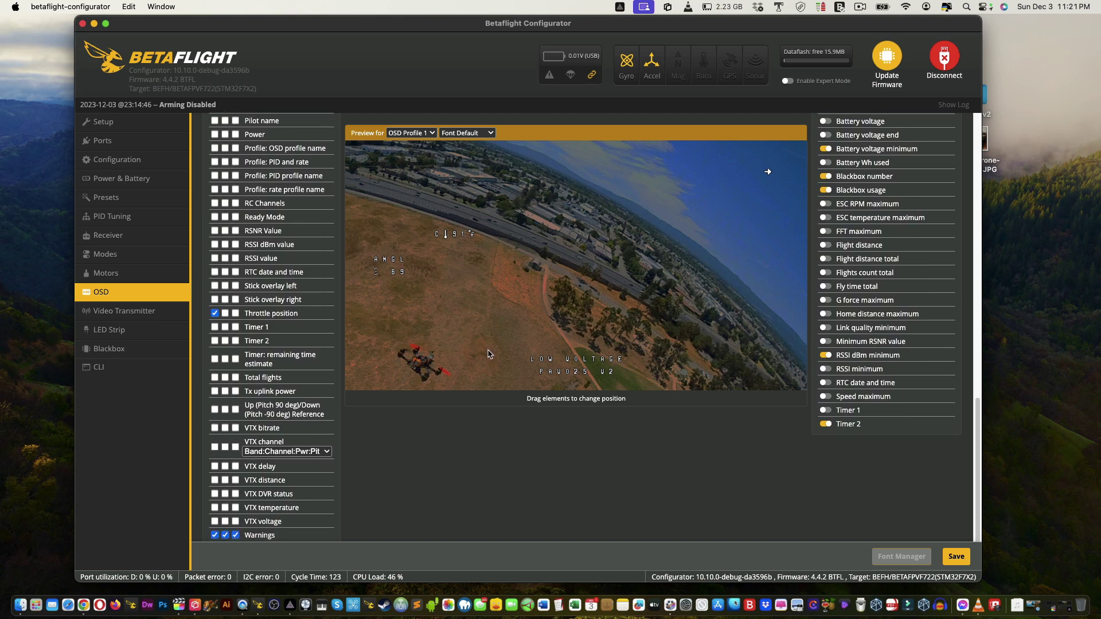
scroll(488, 354, down, 1)
scroll(487, 357, up, 5)
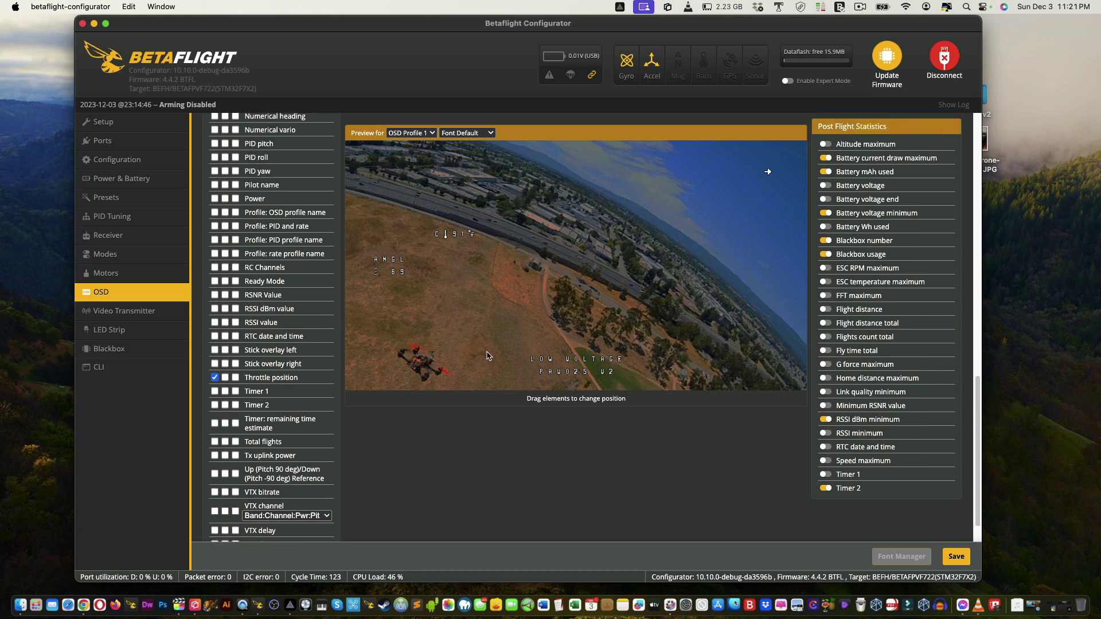
scroll(487, 357, down, 2)
scroll(487, 357, down, 4)
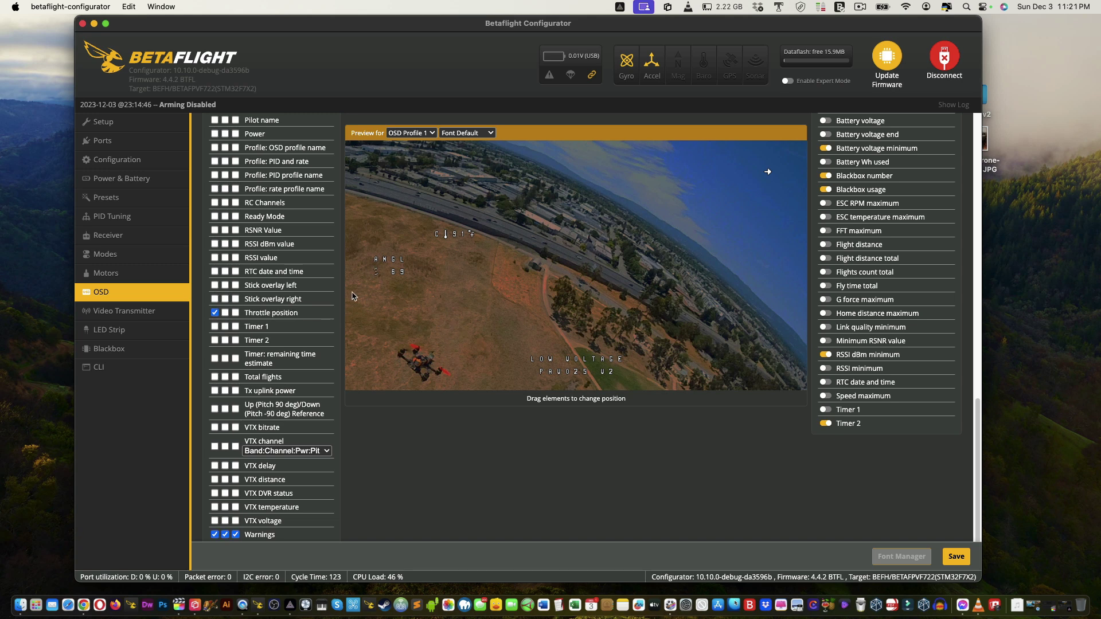
Step: Show Throttle position in OSD profiles 1 and 2, remove RC Channels, and enable Pilot name
click(224, 312)
click(216, 313)
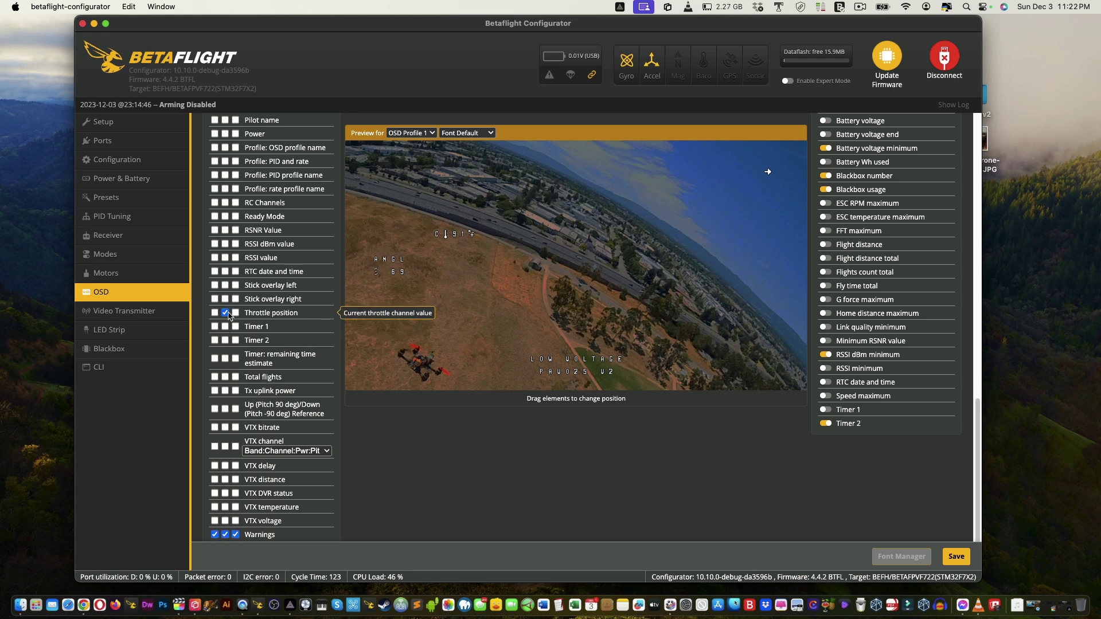
click(225, 313)
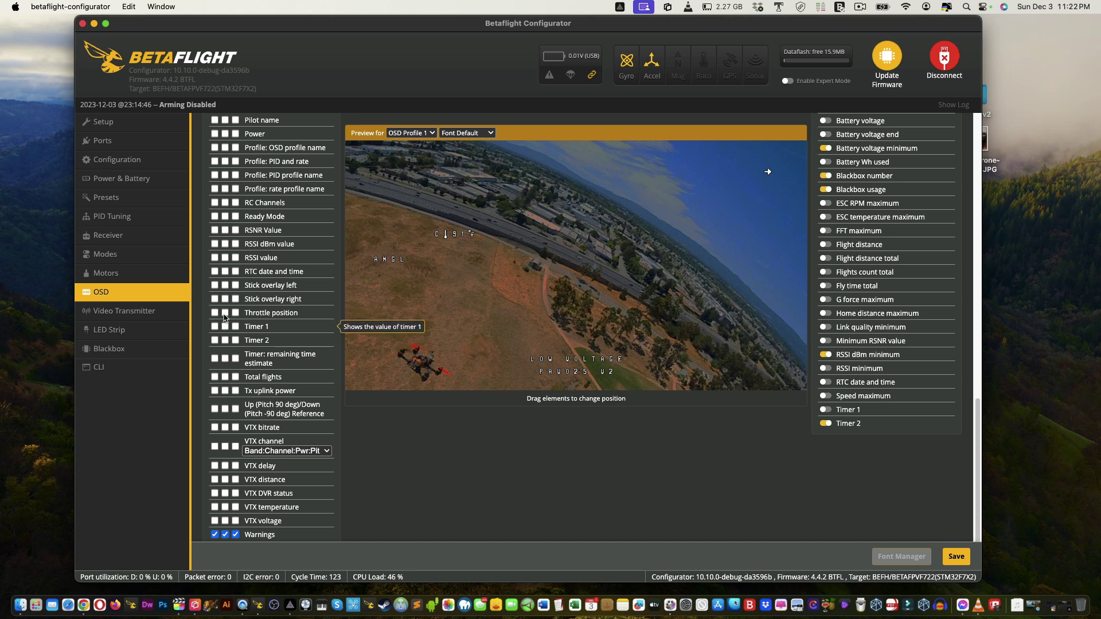
click(214, 312)
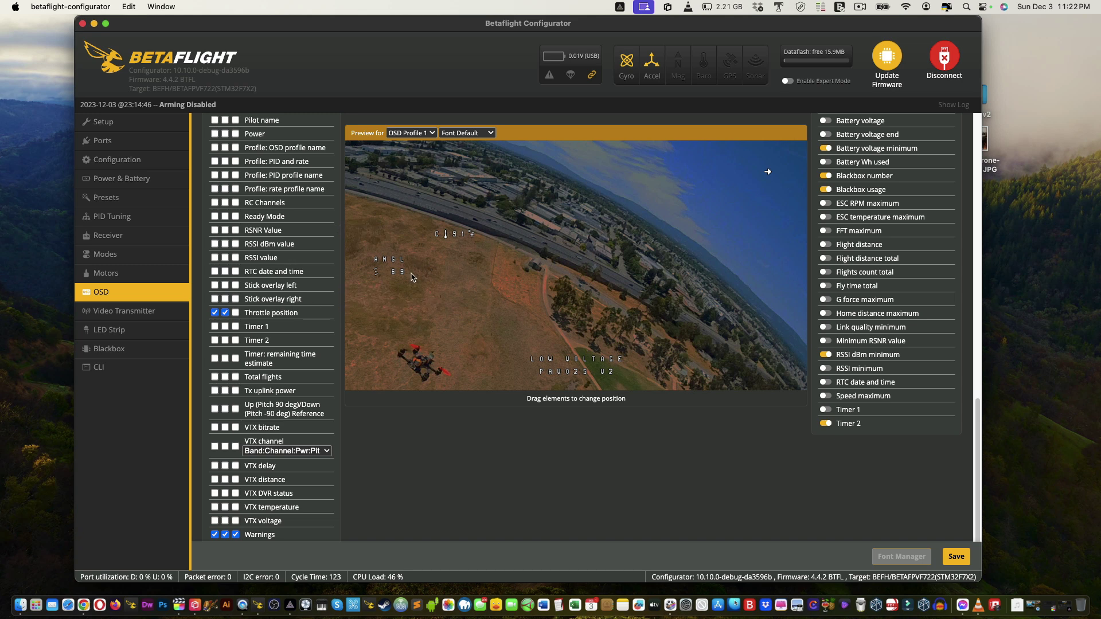
click(215, 203)
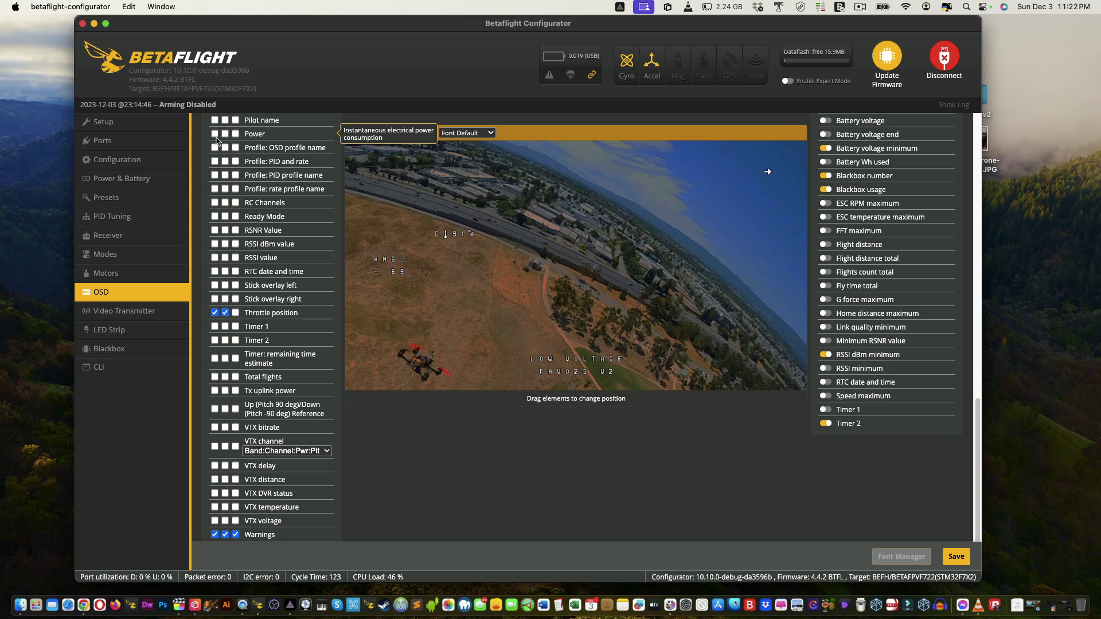
click(215, 134)
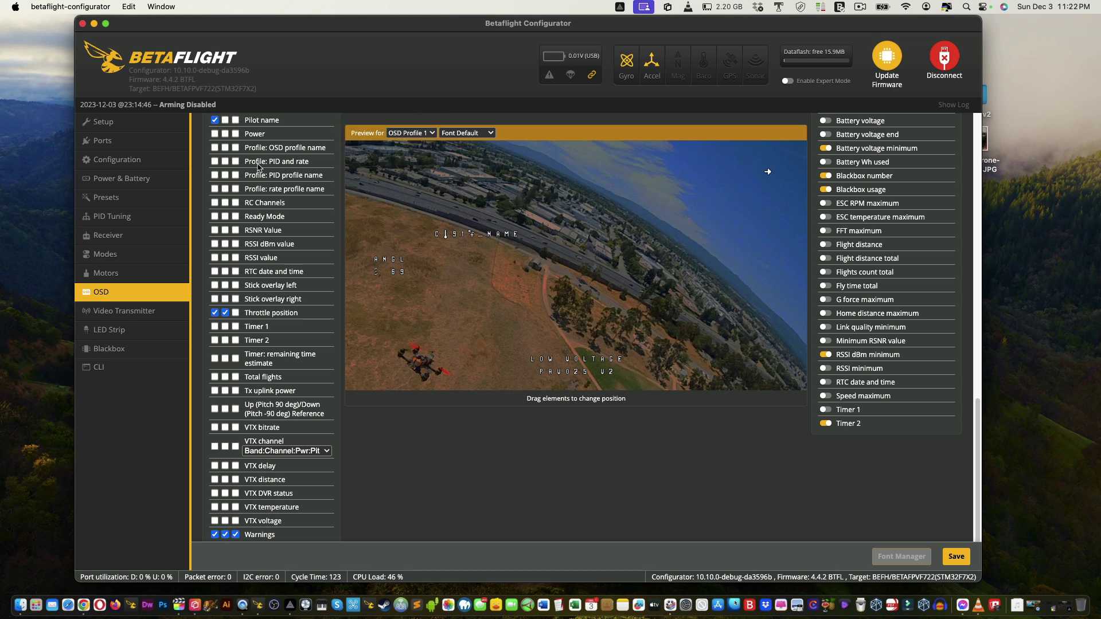
Step: Enable Power and rearrange the preview, moving the temperature reading to the upper left
click(215, 134)
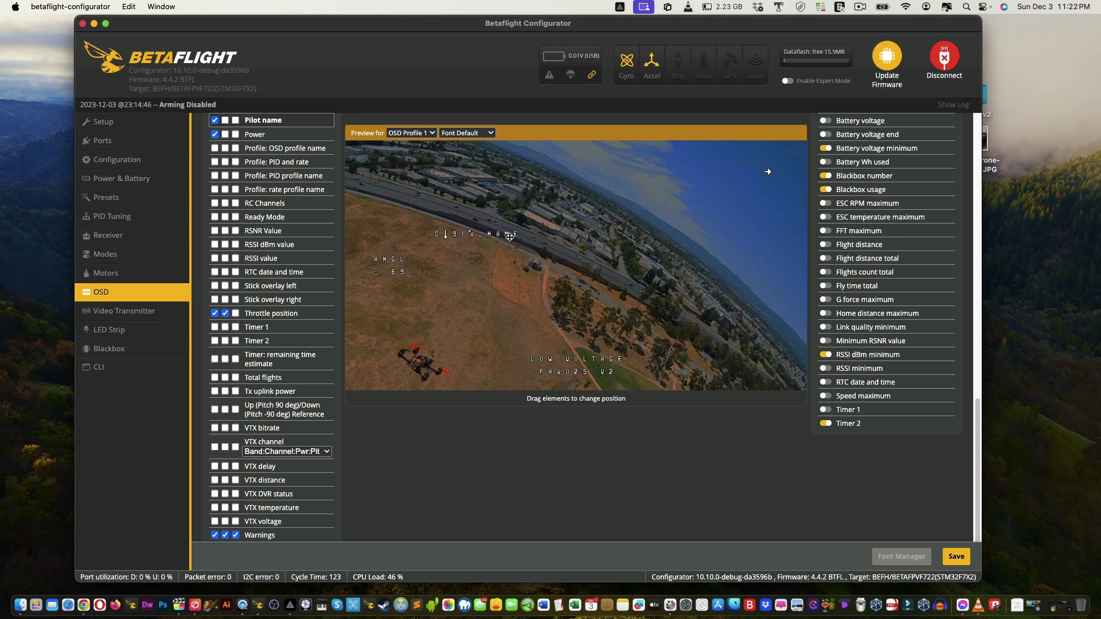
drag(501, 234, 557, 254)
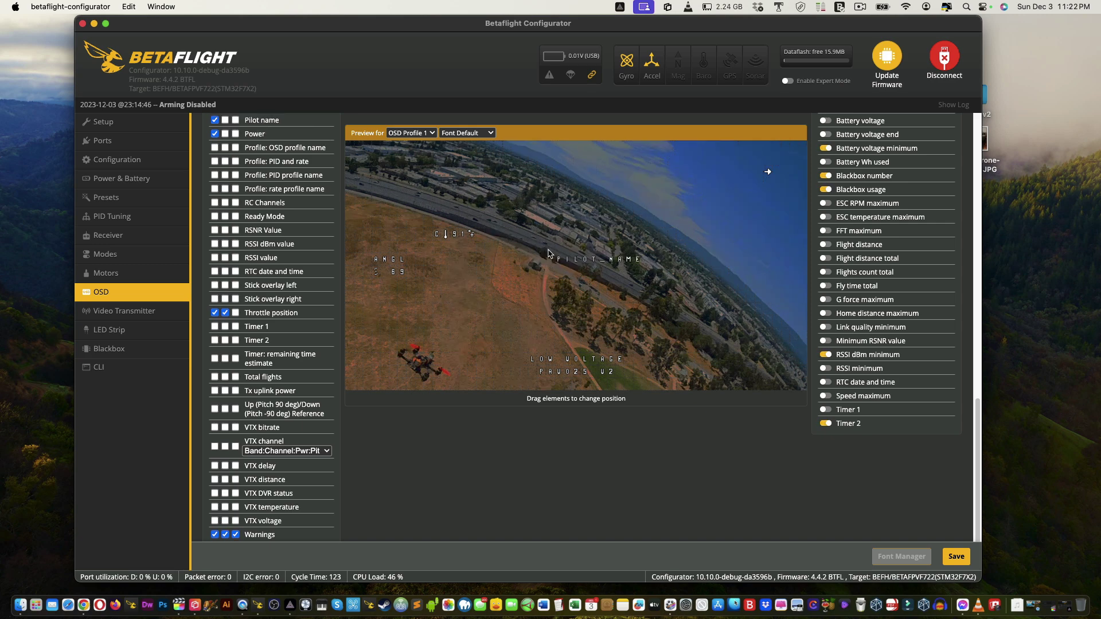
drag(460, 234, 526, 238)
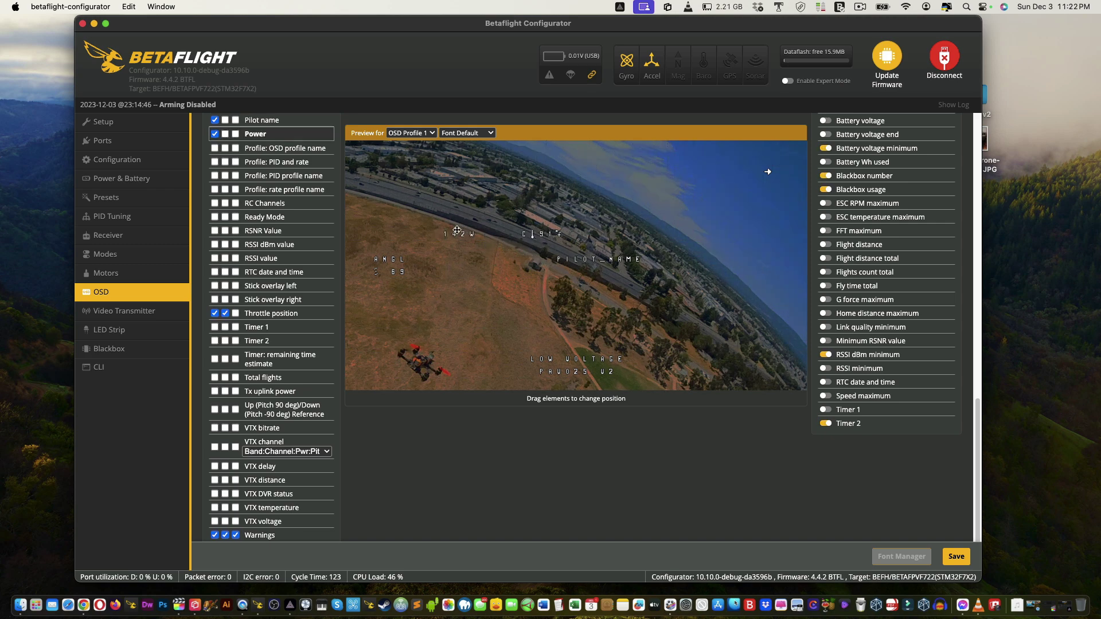
drag(461, 234, 538, 296)
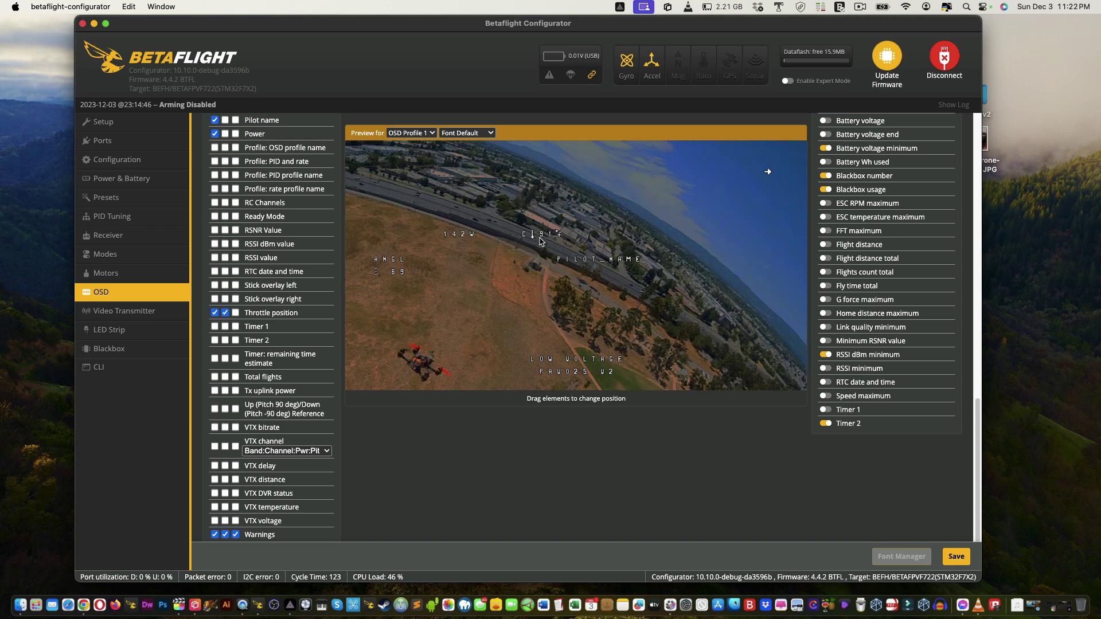
drag(543, 232, 379, 221)
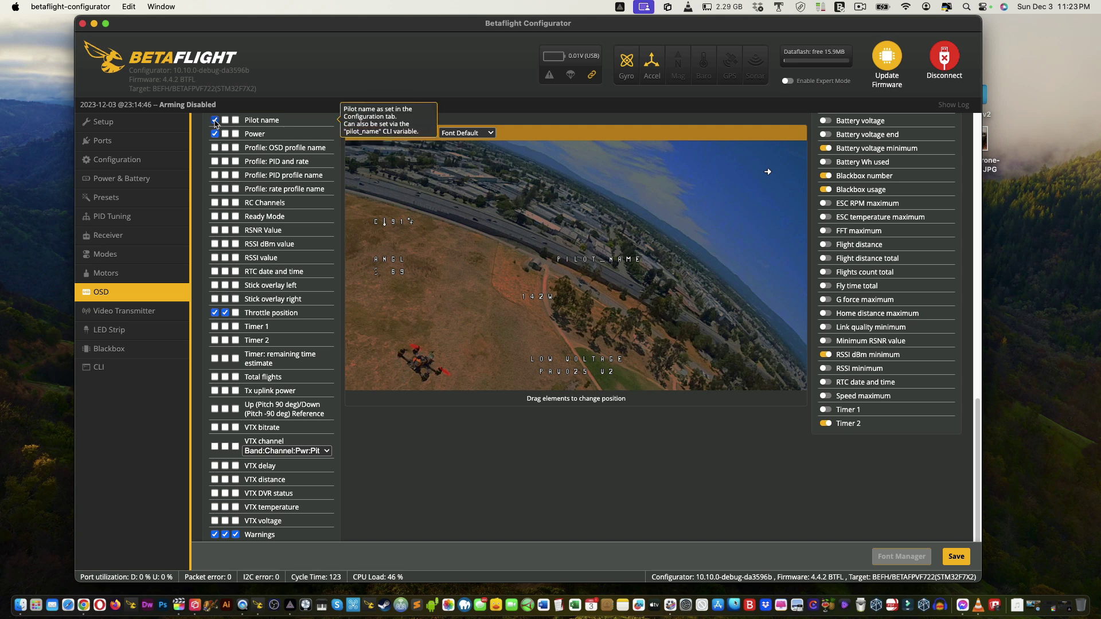
Step: Remove Pilot name and Power from the OSD and enable VTX bitrate
click(215, 120)
click(215, 134)
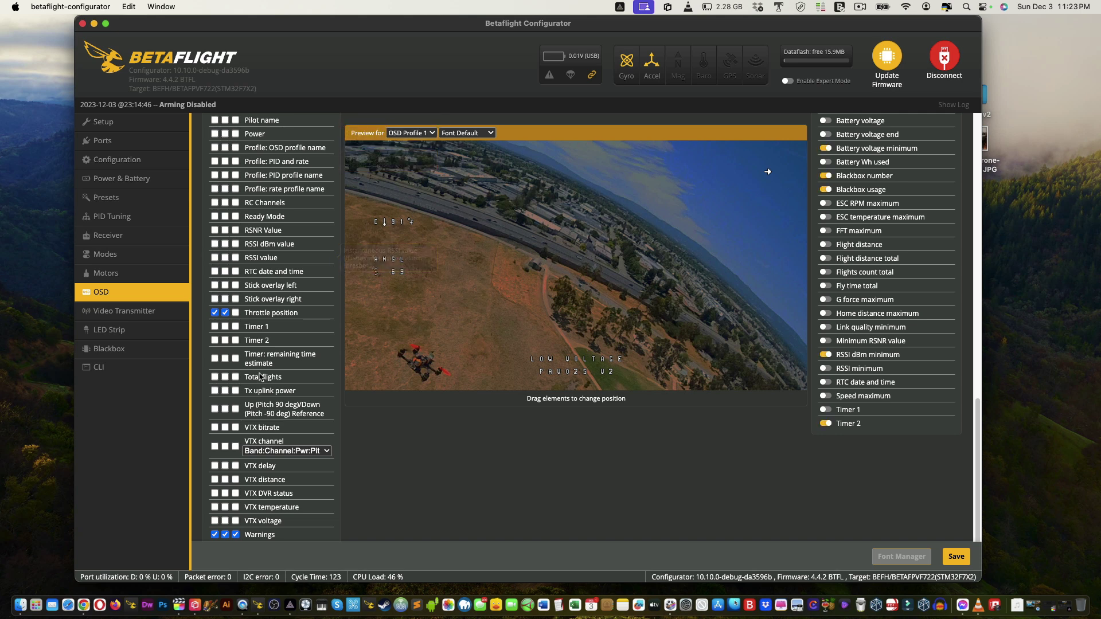
click(215, 428)
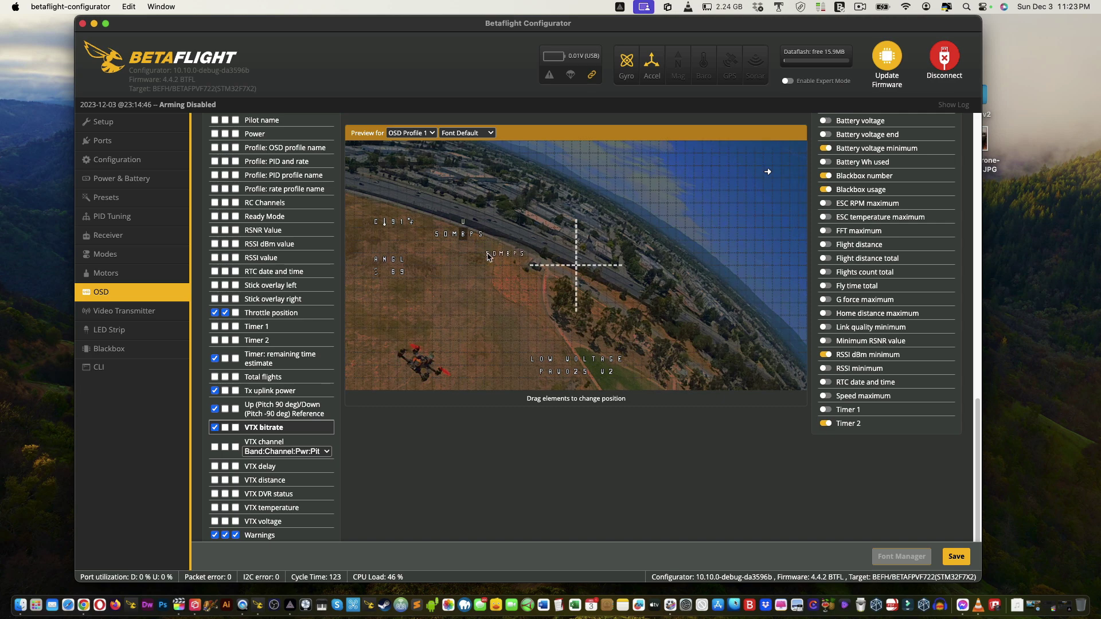
Step: Move the 50 MBPS and 250 mW readings aside, then remove remaining time, Tx uplink power, Up/Down reference and VTX bitrate
drag(483, 241, 561, 278)
drag(479, 235, 566, 247)
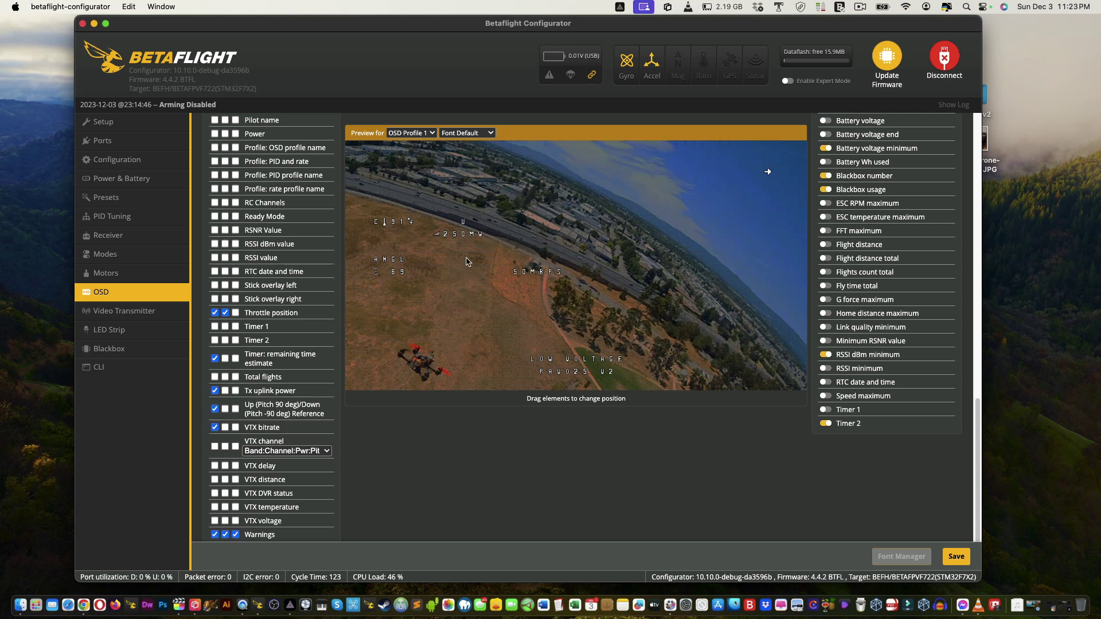
click(215, 359)
click(215, 390)
click(215, 409)
click(215, 427)
Step: Fine-tune the temperature reading's position in the OSD preview
drag(392, 220, 368, 214)
drag(370, 211, 376, 211)
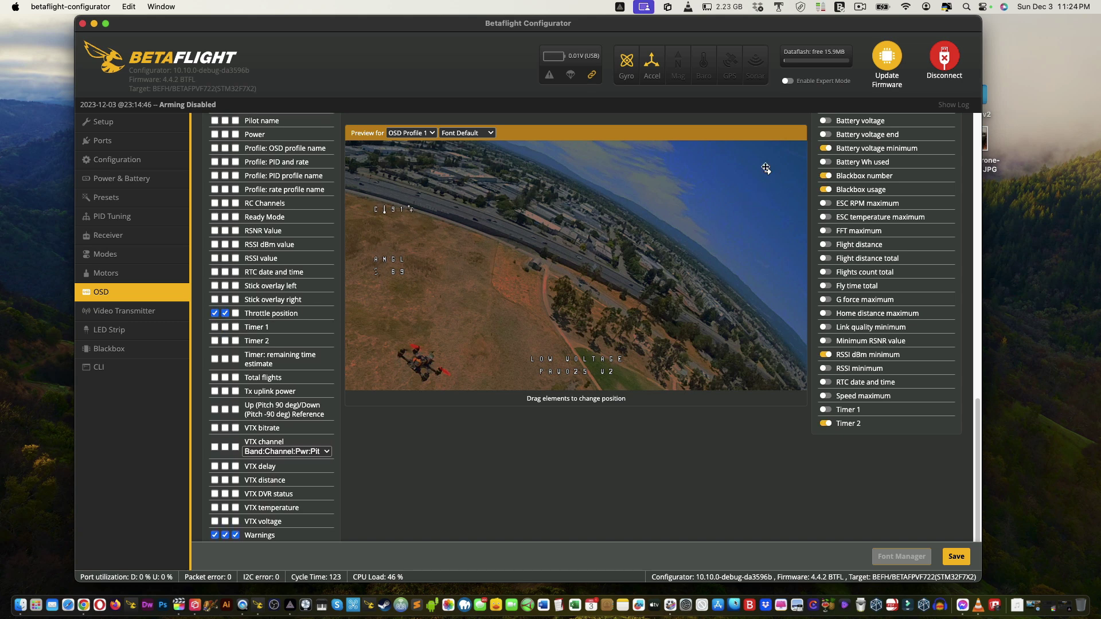
scroll(268, 315, down, 1)
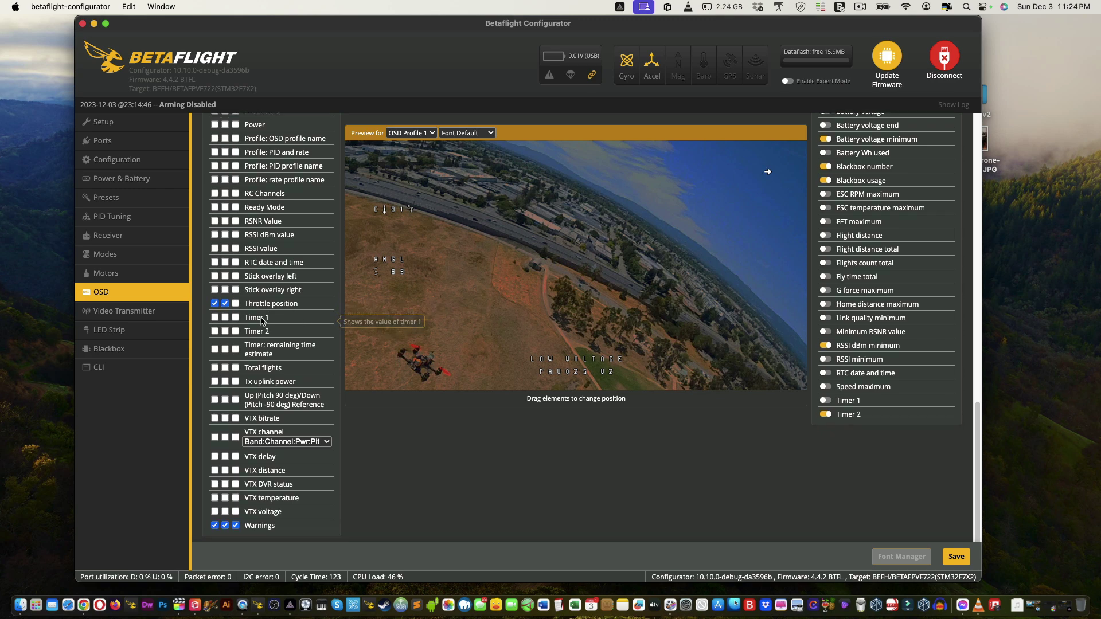
Step: Review the Video Transmitter, LED Strip and Blackbox tabs
click(133, 313)
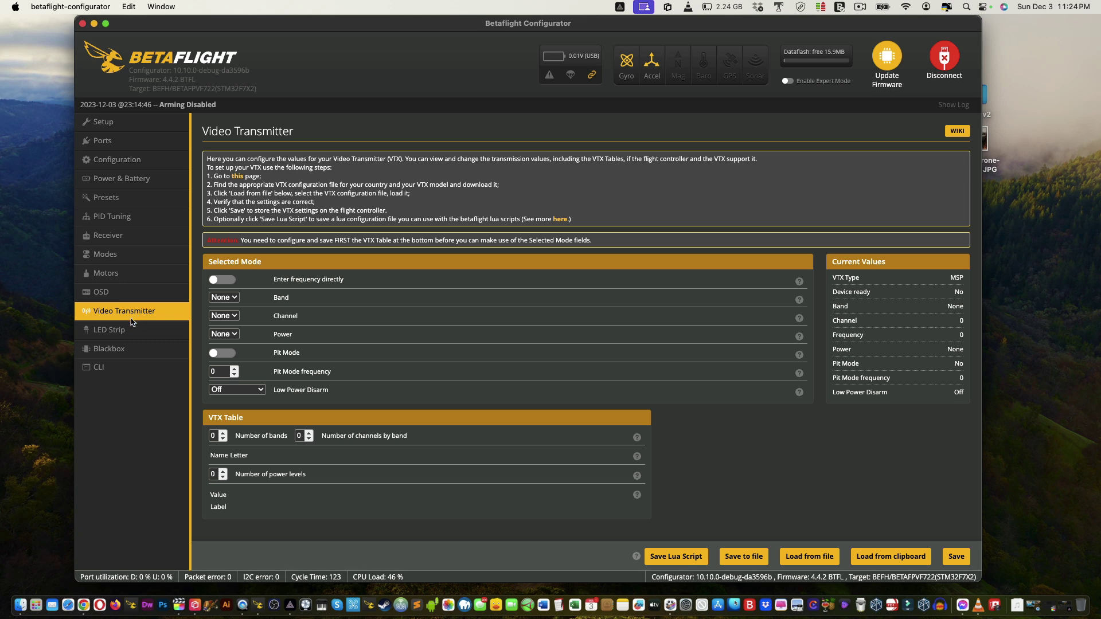
click(125, 336)
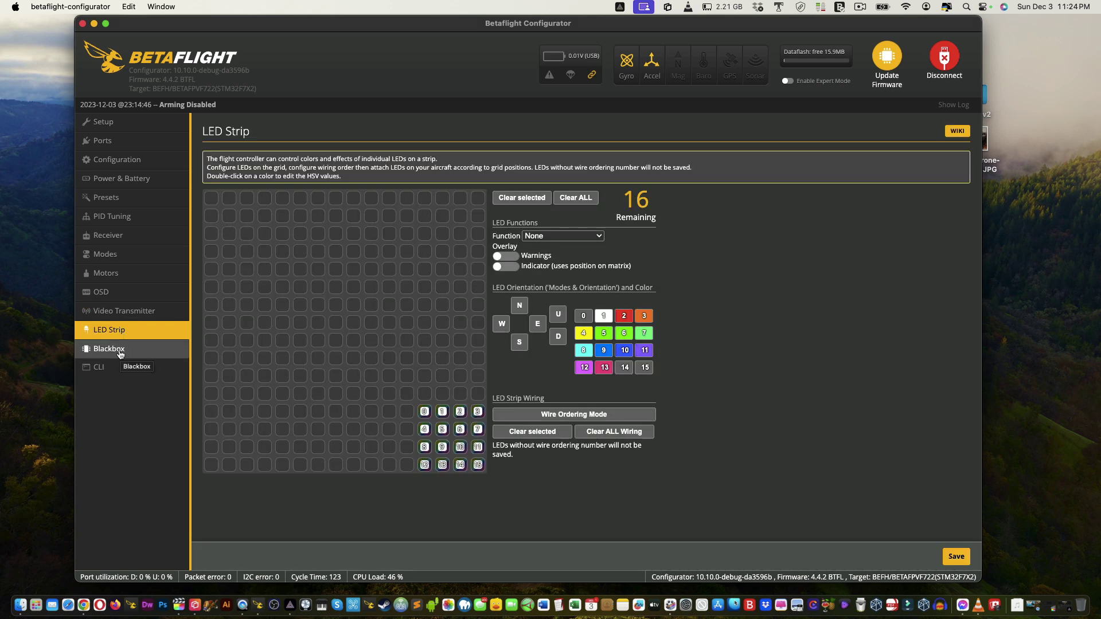
click(120, 354)
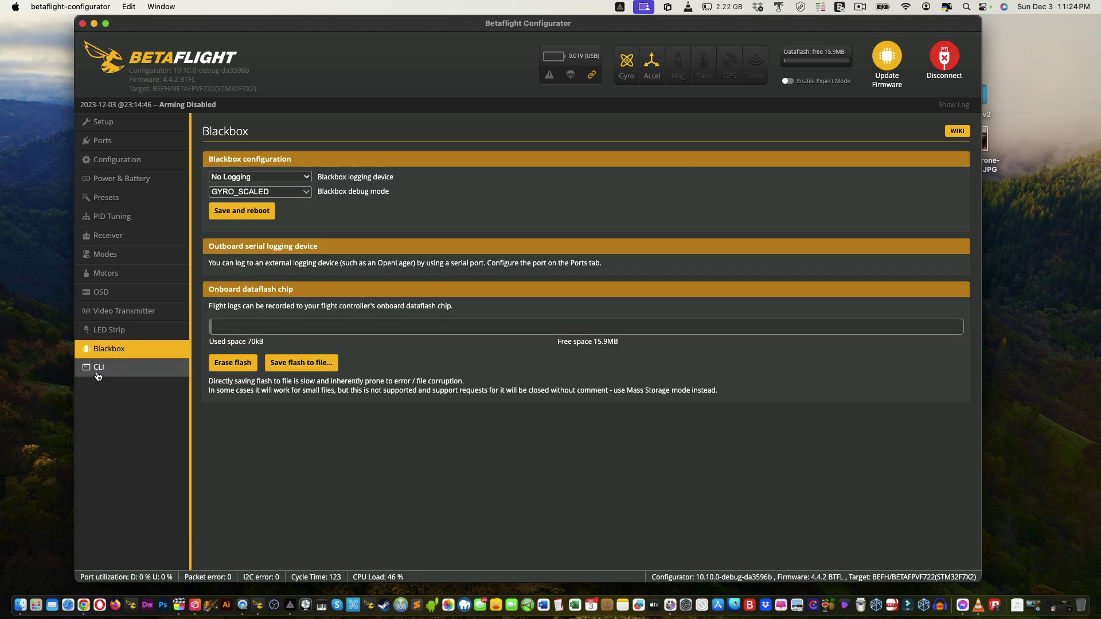
Step: Run 'dump all' in the CLI console
click(98, 374)
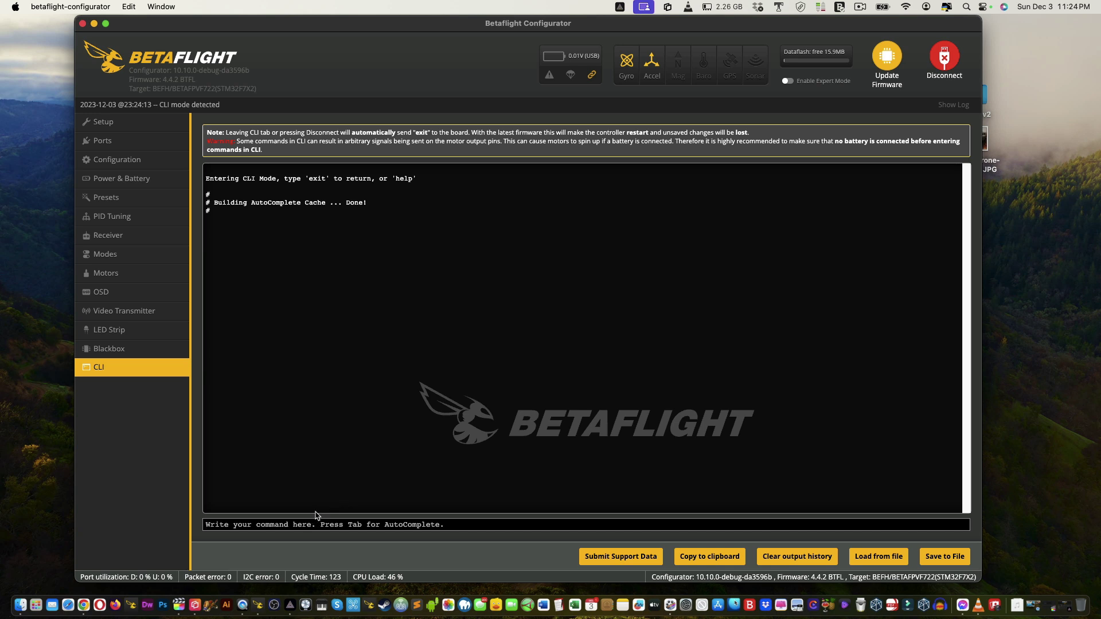
text(dump a)
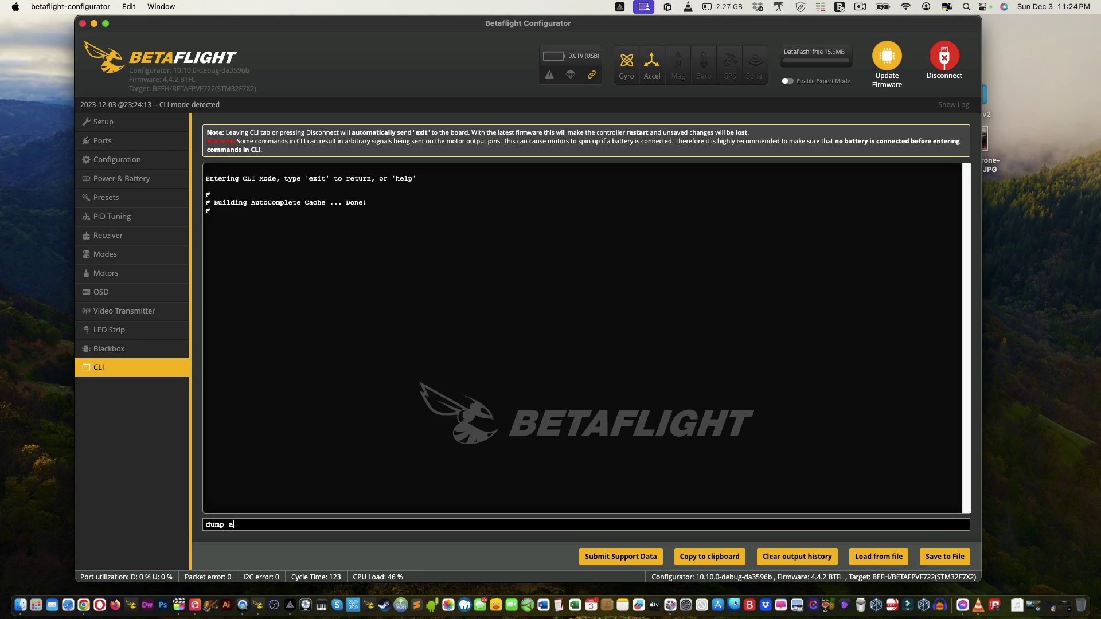
text(ll)
key(Return)
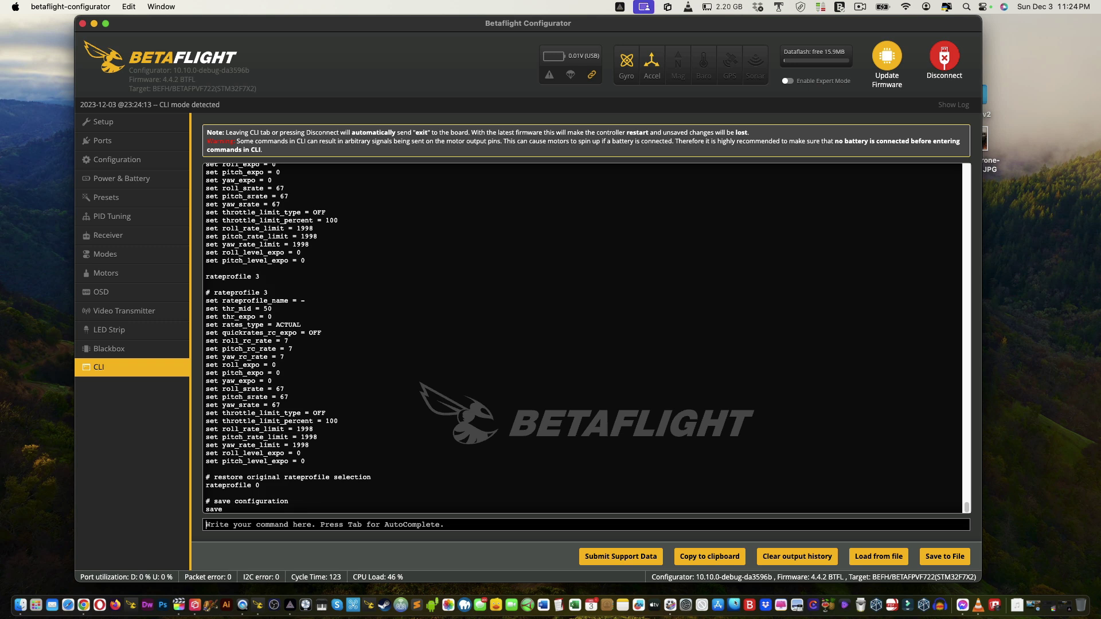
Step: Save the CLI dump to the Desktop as my-rates.txt
click(938, 557)
click(938, 557)
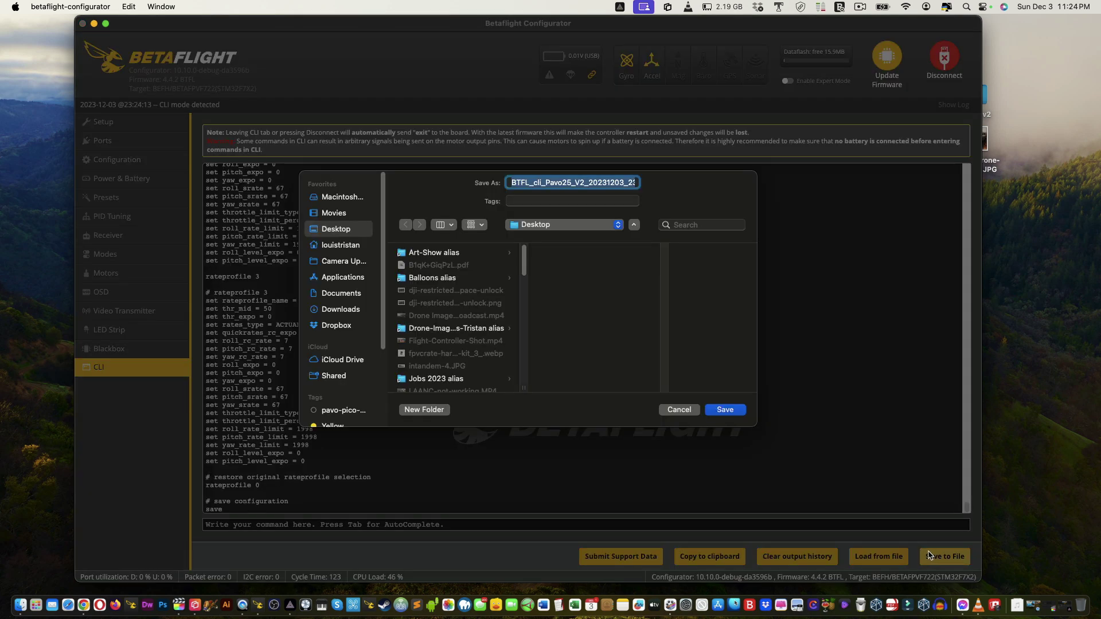
text(my-rates.txt)
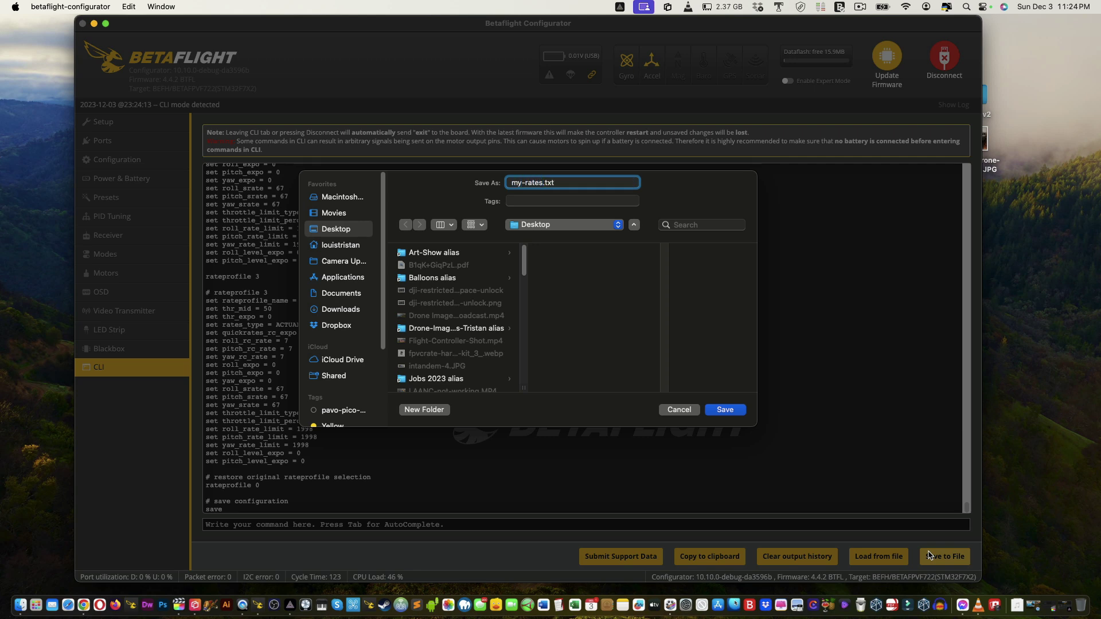
key(Return)
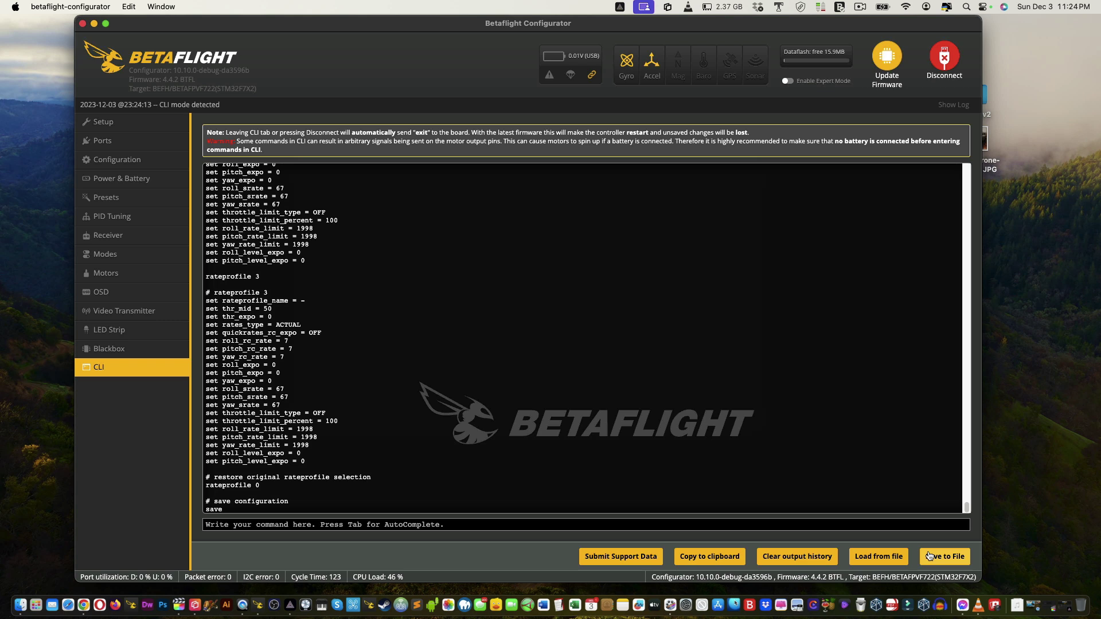